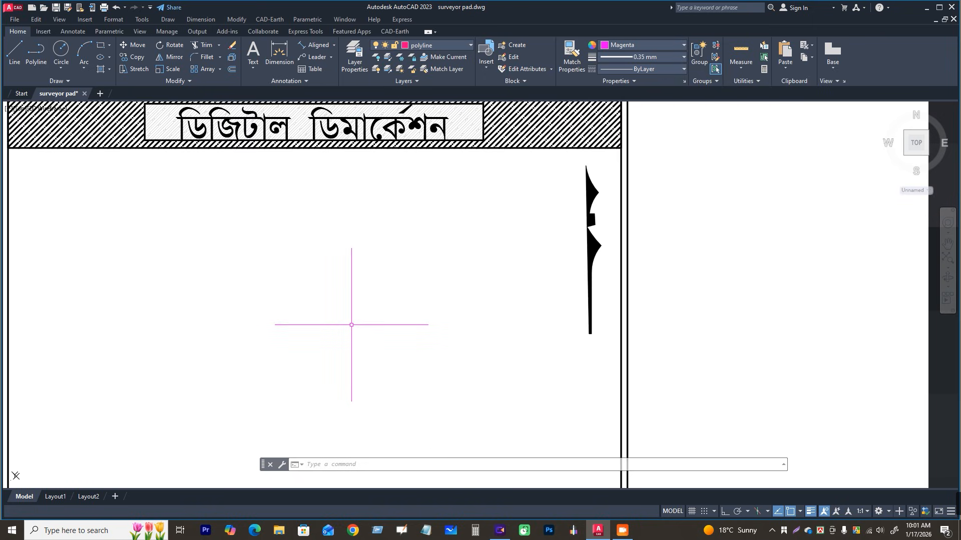
# - Start a polyline at the northwest corner of plot ৩৭৯ on the scanned map and switch it to arc segments
pyautogui.scroll(-2, 432, 260)
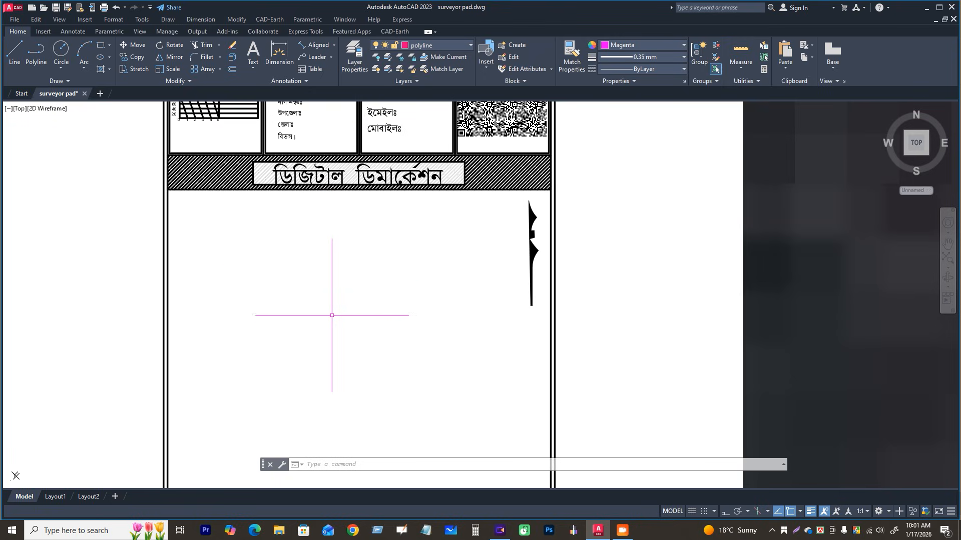
pyautogui.scroll(-6, 325, 281)
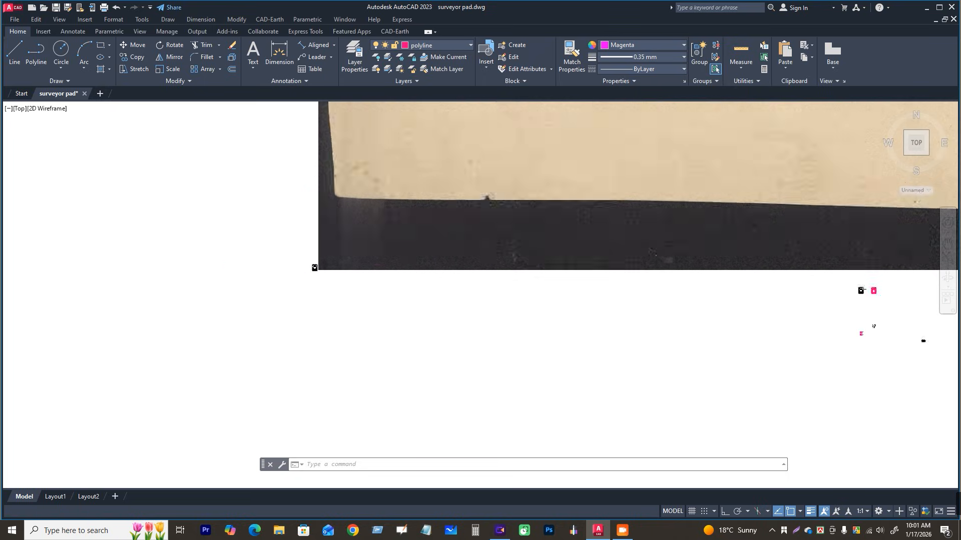
pyautogui.scroll(6, 428, 309)
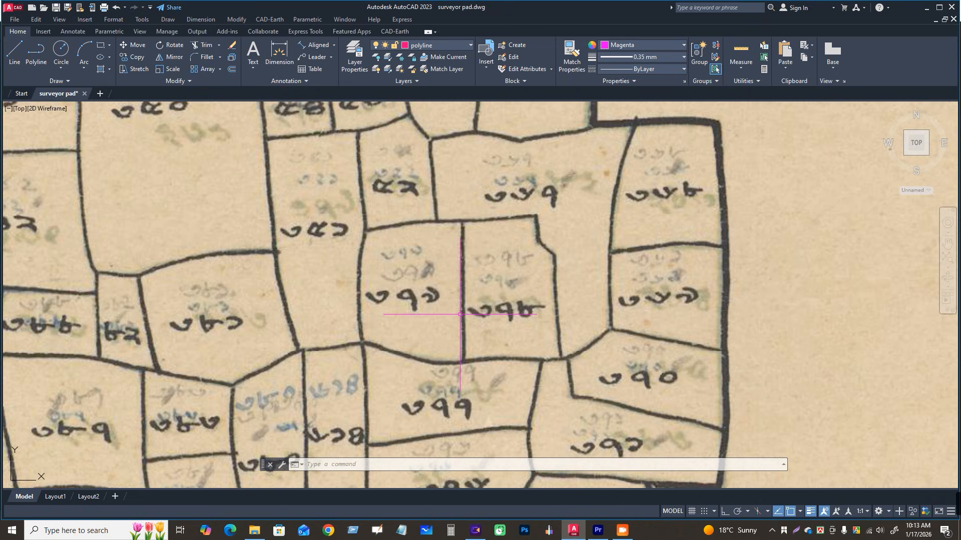
pyautogui.scroll(3, 461, 295)
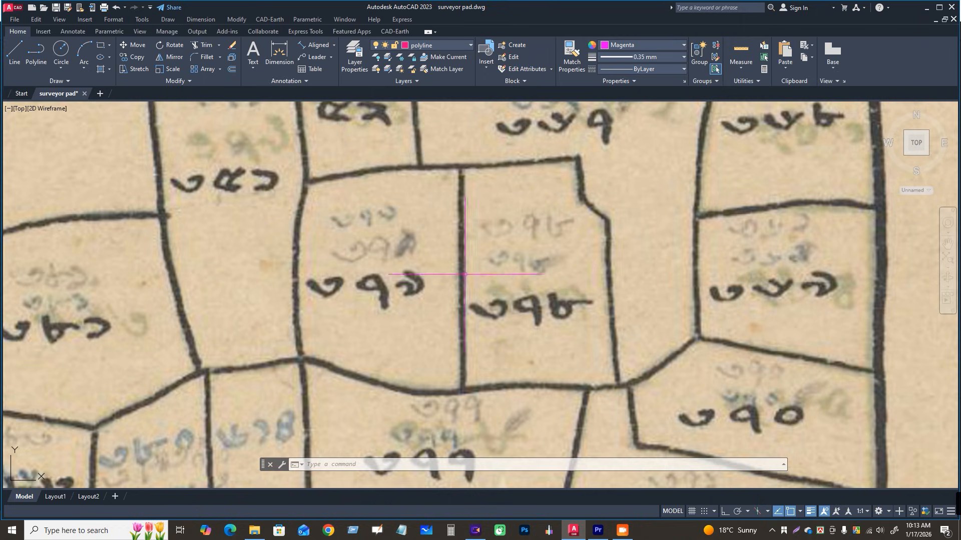
pyautogui.click(38, 52)
pyautogui.scroll(2, 300, 176)
pyautogui.click(310, 185)
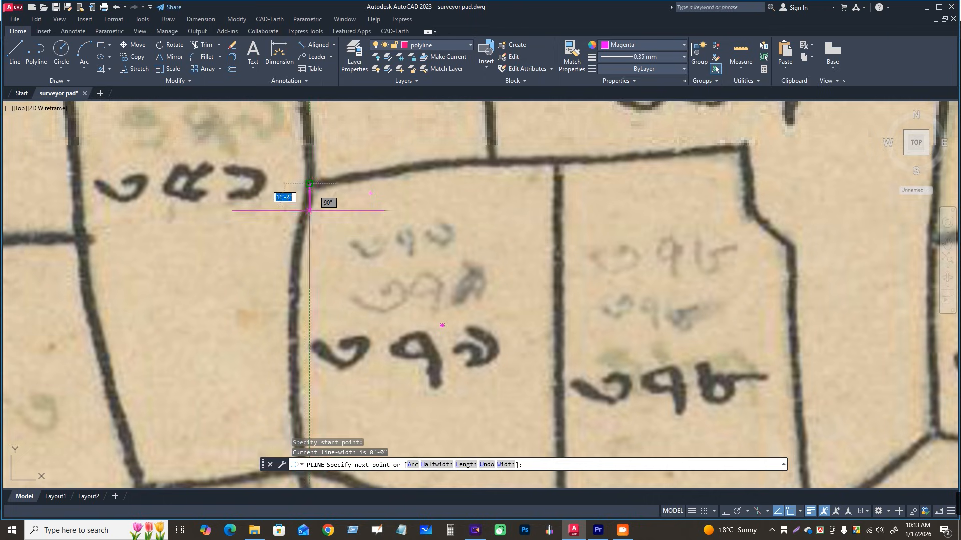
pyautogui.scroll(4, 310, 210)
pyautogui.scroll(-4, 300, 180)
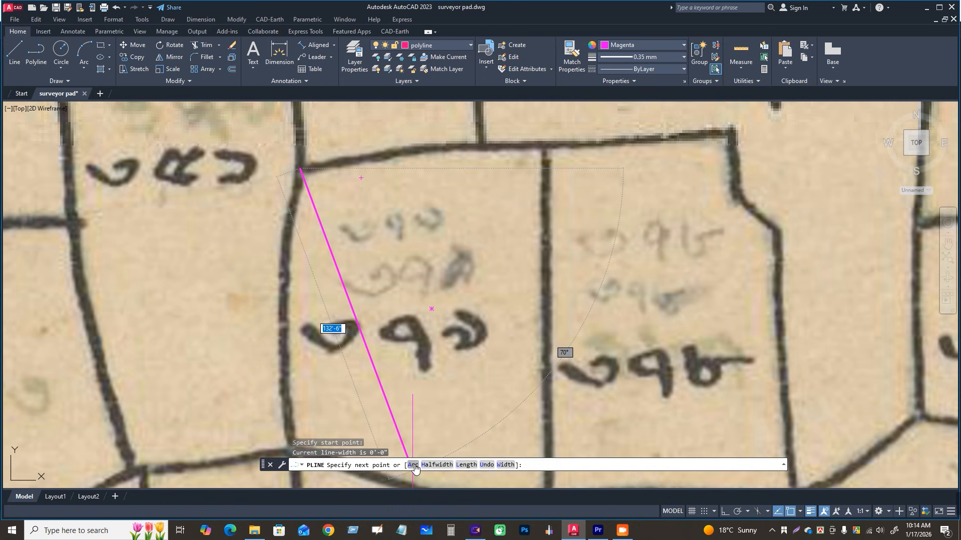
pyautogui.click(413, 465)
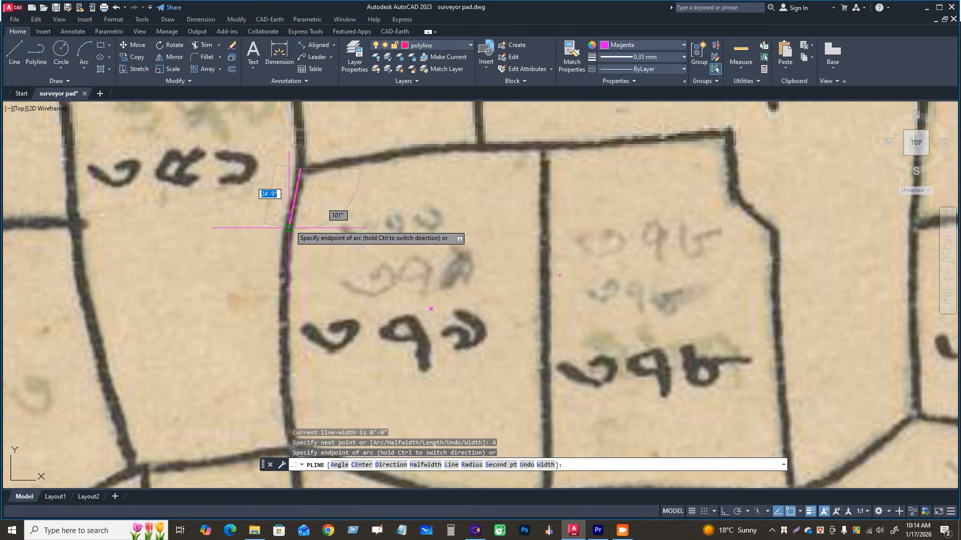
# - Trace the west boundary of plot ৩৭৯ with arc segments down to its southwest corner
pyautogui.scroll(4, 289, 228)
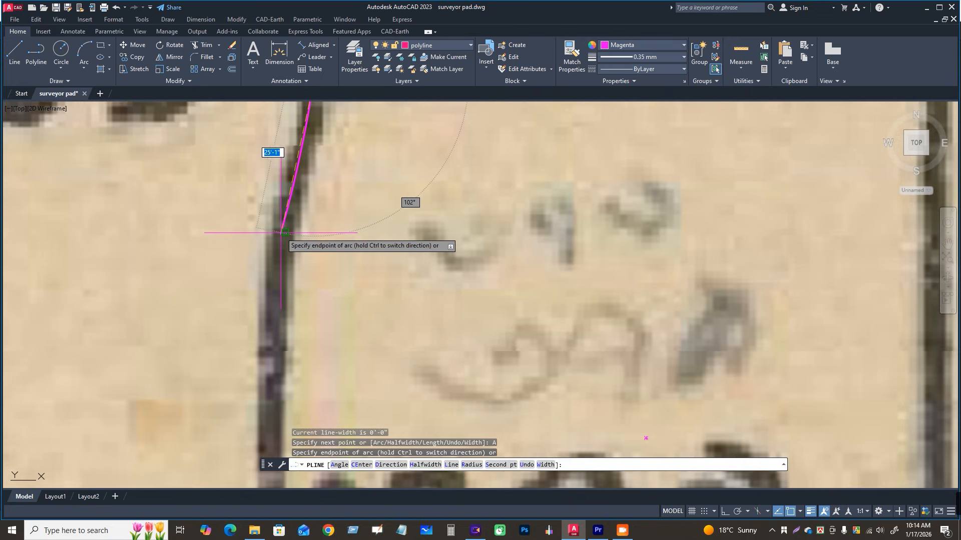
pyautogui.click(285, 232)
pyautogui.scroll(-4, 283, 288)
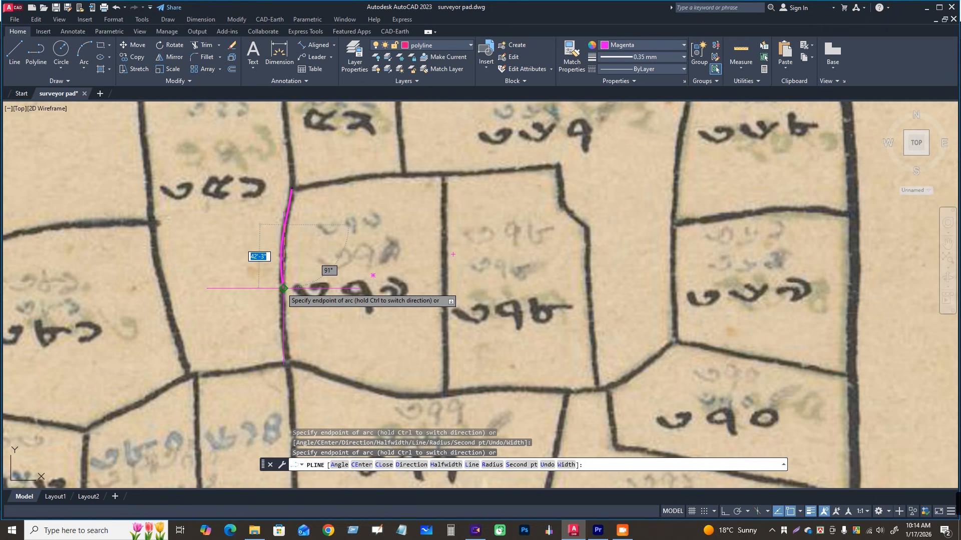
pyautogui.scroll(-3, 282, 290)
pyautogui.scroll(6, 280, 303)
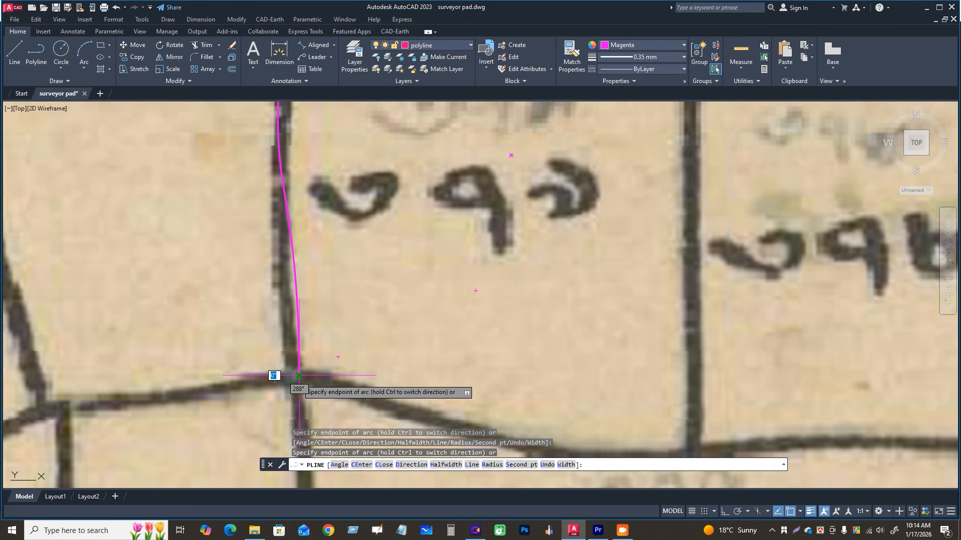
# - Continue the arc segments along the plot's south boundary and up the east boundary to the northeast corner
pyautogui.scroll(-3, 299, 328)
pyautogui.scroll(3, 290, 343)
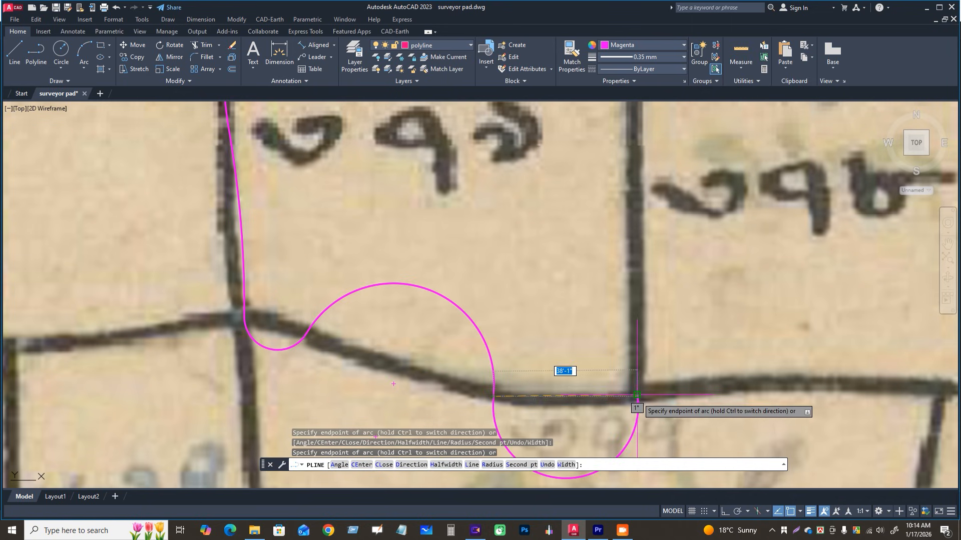
pyautogui.scroll(-3, 637, 228)
pyautogui.scroll(3, 623, 195)
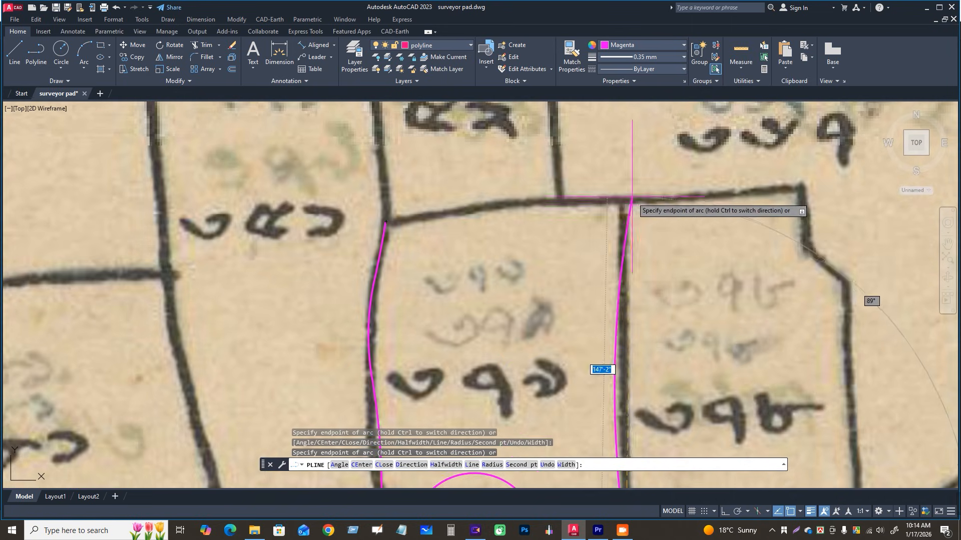
pyautogui.scroll(3, 561, 201)
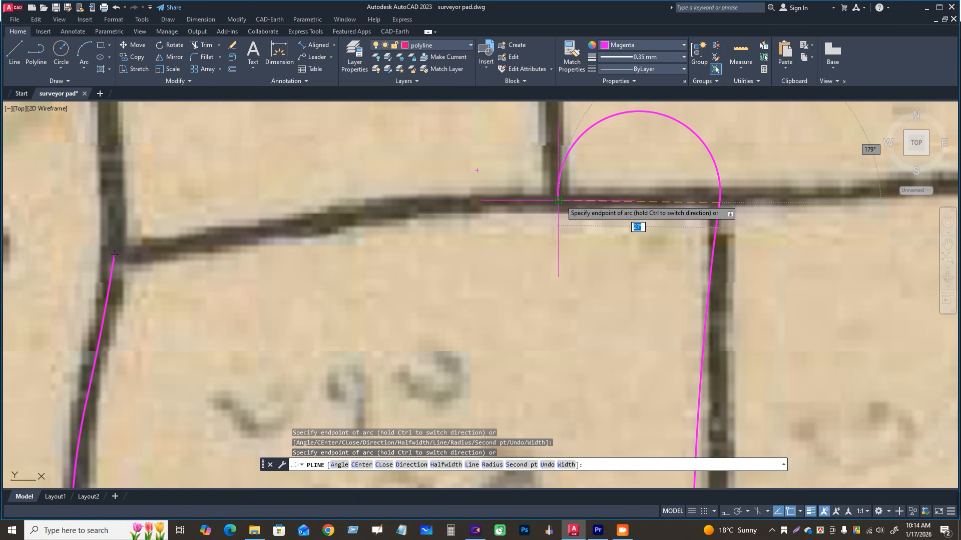
# - Trace the north boundary with arc segments back to the polyline's start point and end the polyline
pyautogui.click(558, 200)
pyautogui.click(369, 210)
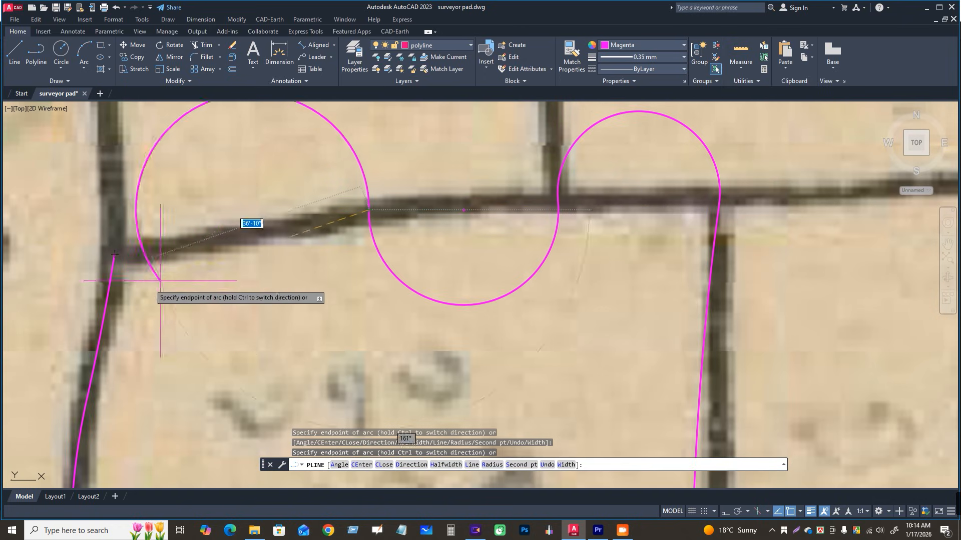
pyautogui.click(113, 255)
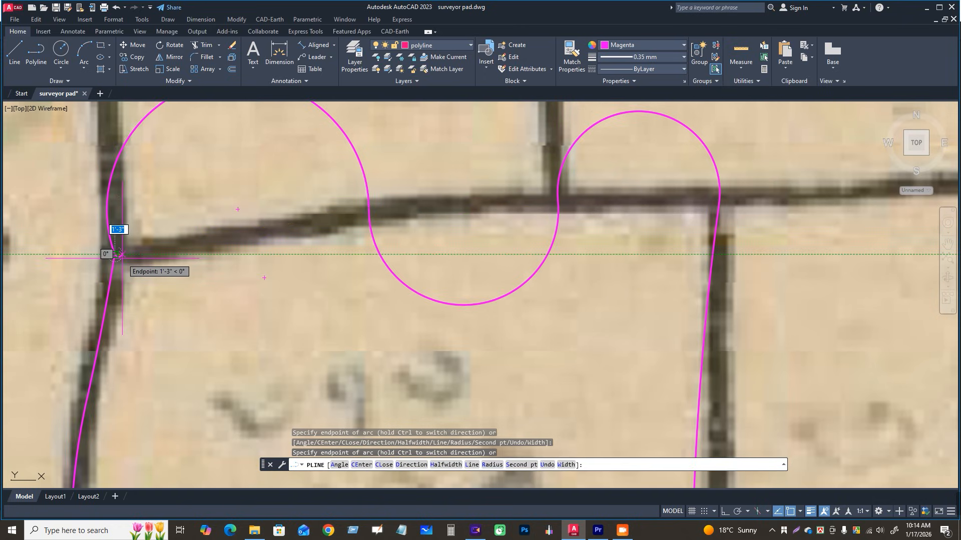
pyautogui.scroll(-6, 120, 257)
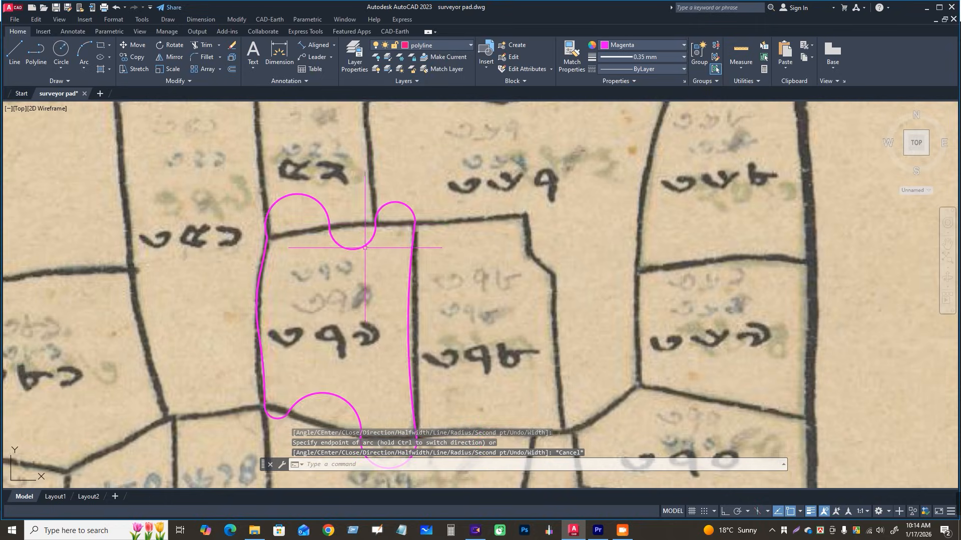
pyautogui.press('Escape')
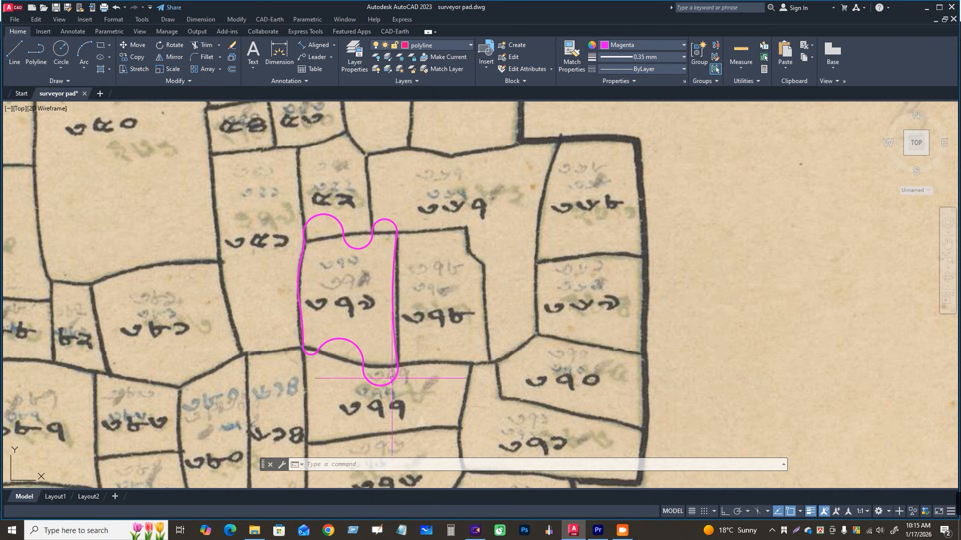
# - Select the polyline and stretch the midpoints of its three southern arcs onto the plot's south boundary line
pyautogui.scroll(5, 351, 372)
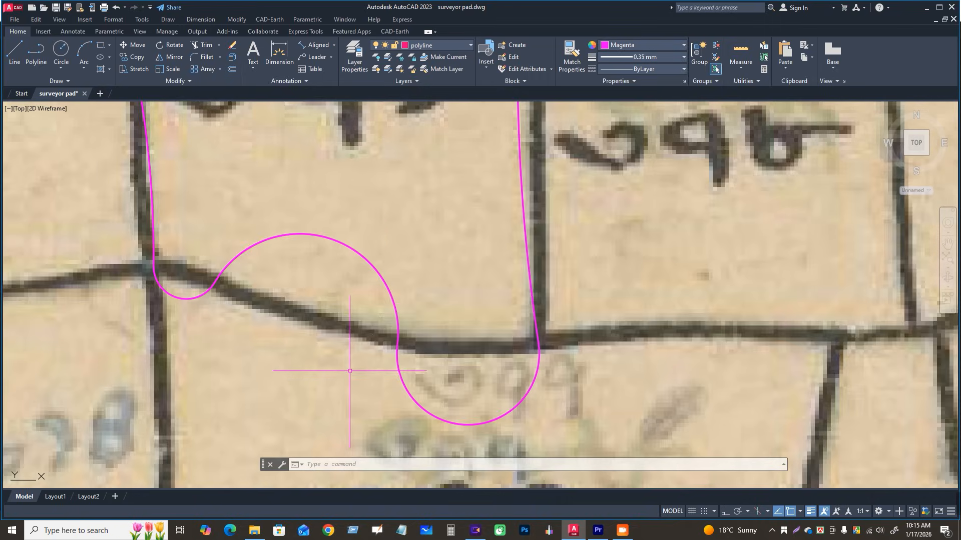
pyautogui.scroll(-3, 344, 375)
pyautogui.scroll(2, 386, 332)
pyautogui.scroll(2, 371, 270)
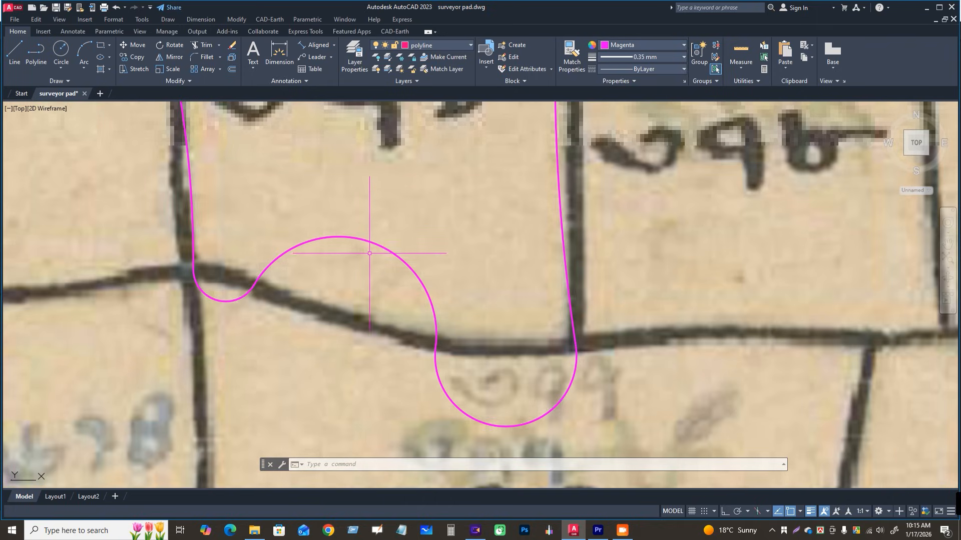
pyautogui.click(386, 261)
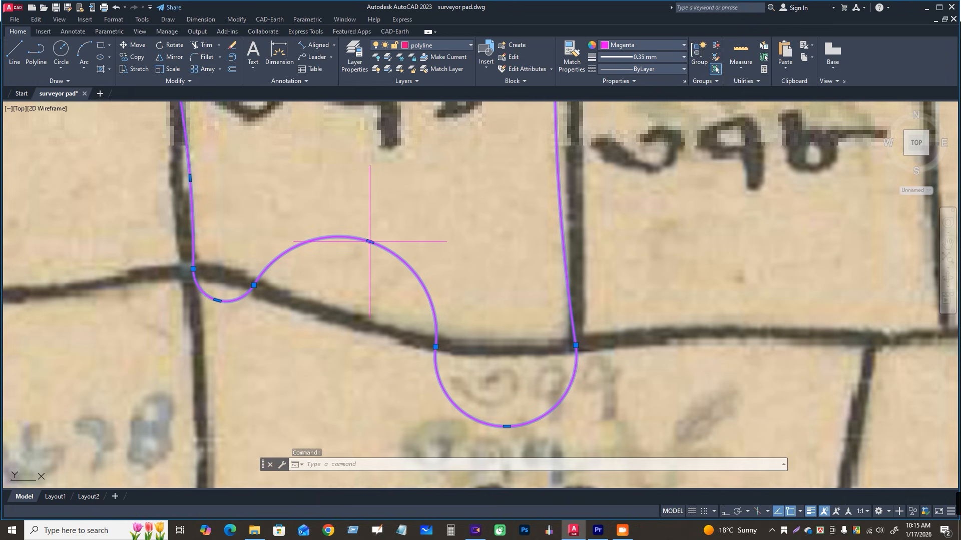
pyautogui.click(369, 242)
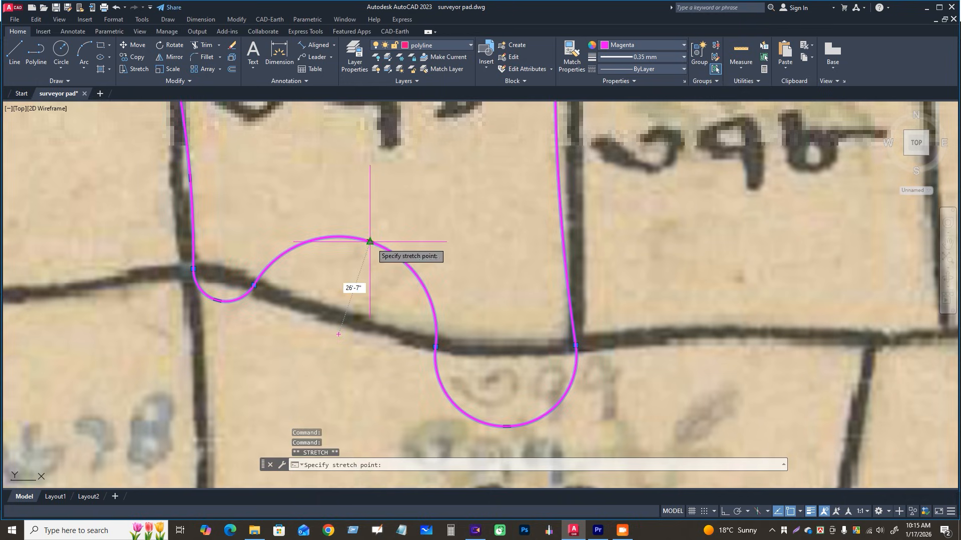
pyautogui.click(352, 320)
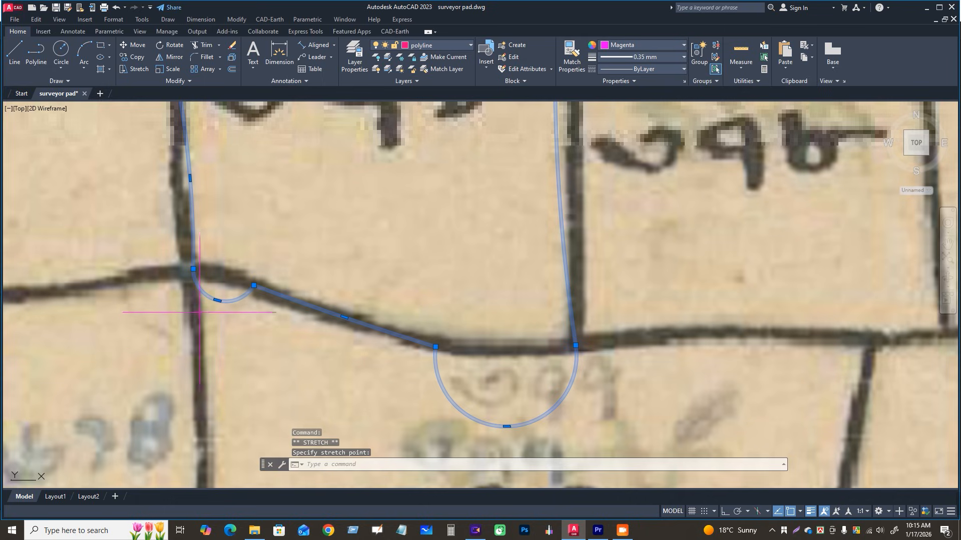
pyautogui.click(224, 276)
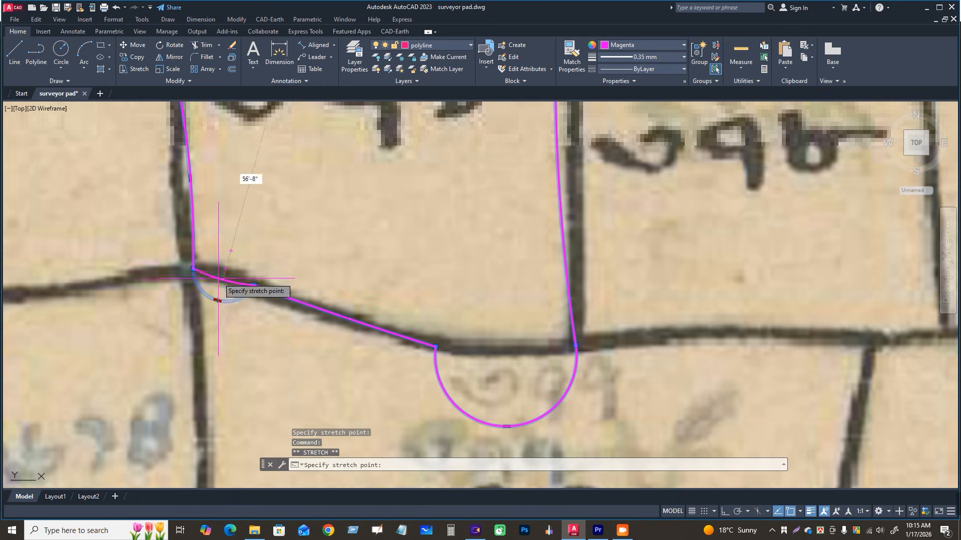
pyautogui.click(507, 426)
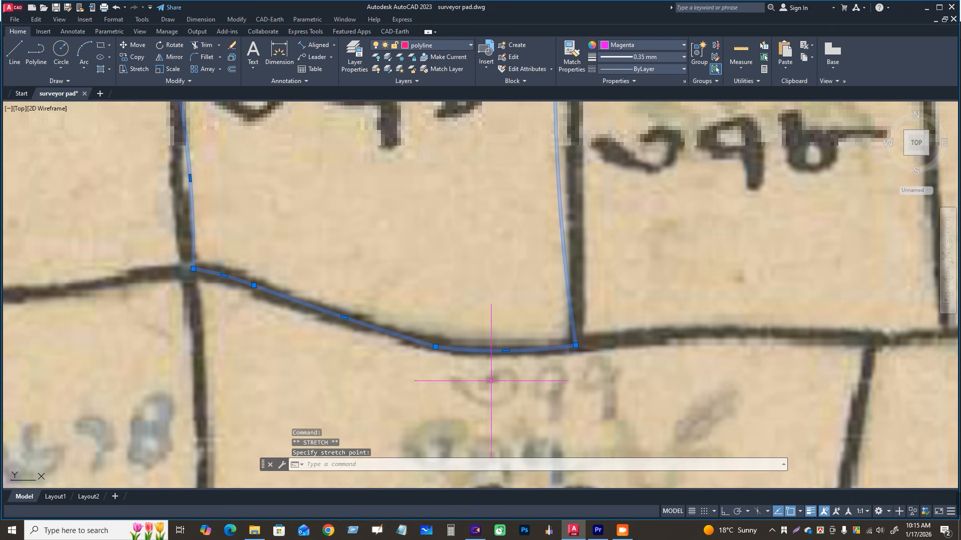
# - Stretch the midpoint of the eastern arc onto the boundary line between plots ৩৭৯ and ৩৭৮
pyautogui.scroll(-6, 498, 380)
pyautogui.scroll(7, 520, 315)
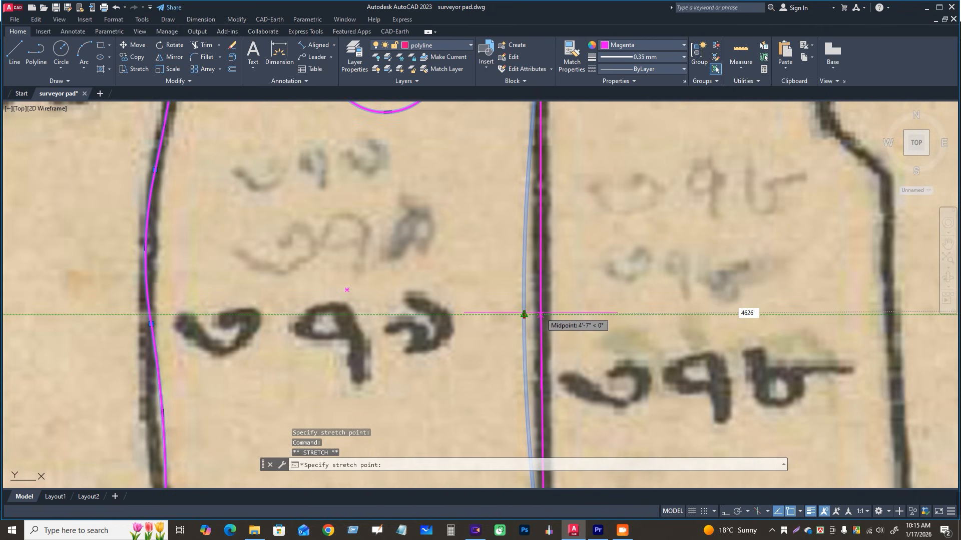
pyautogui.click(540, 314)
# - Stretch the midpoints of the three northern arcs onto the north boundary line of plot ৩৭৯
pyautogui.scroll(-5, 545, 352)
pyautogui.scroll(5, 539, 275)
pyautogui.click(540, 271)
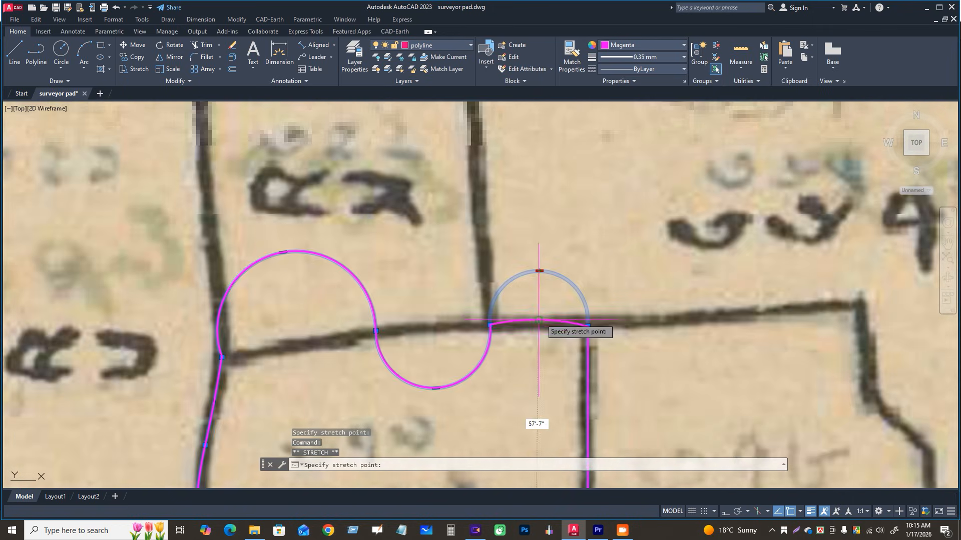
pyautogui.scroll(5, 538, 319)
pyautogui.scroll(-5, 520, 350)
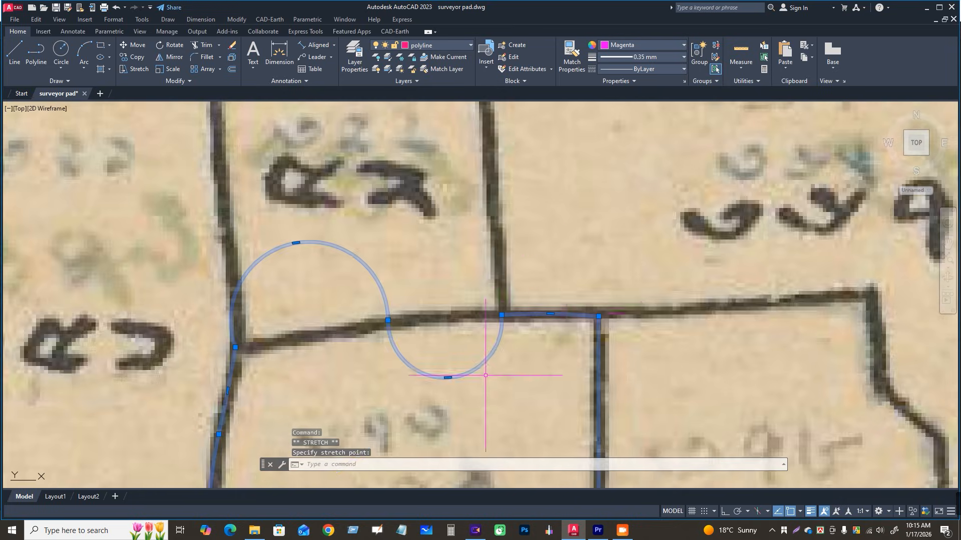
pyautogui.scroll(3, 444, 310)
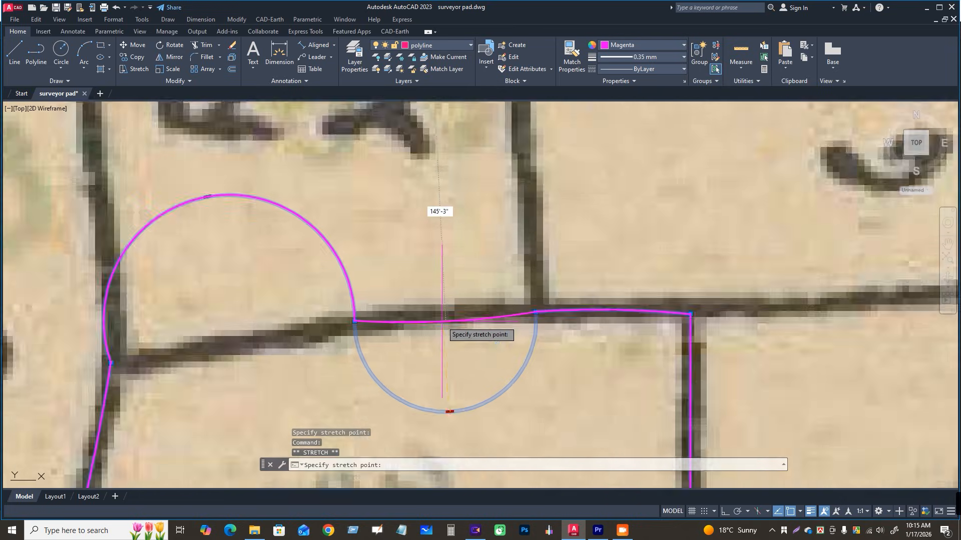
pyautogui.scroll(-5, 443, 281)
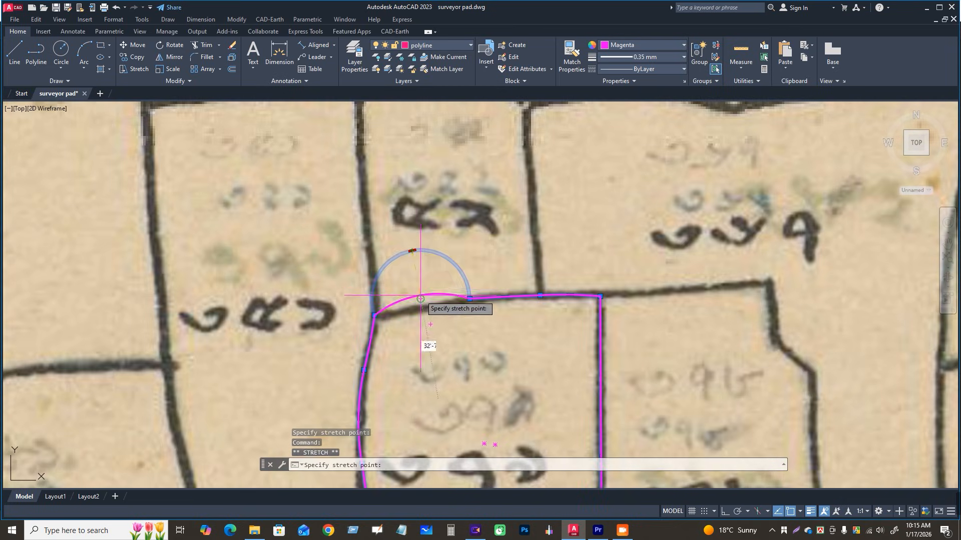
pyautogui.scroll(4, 423, 304)
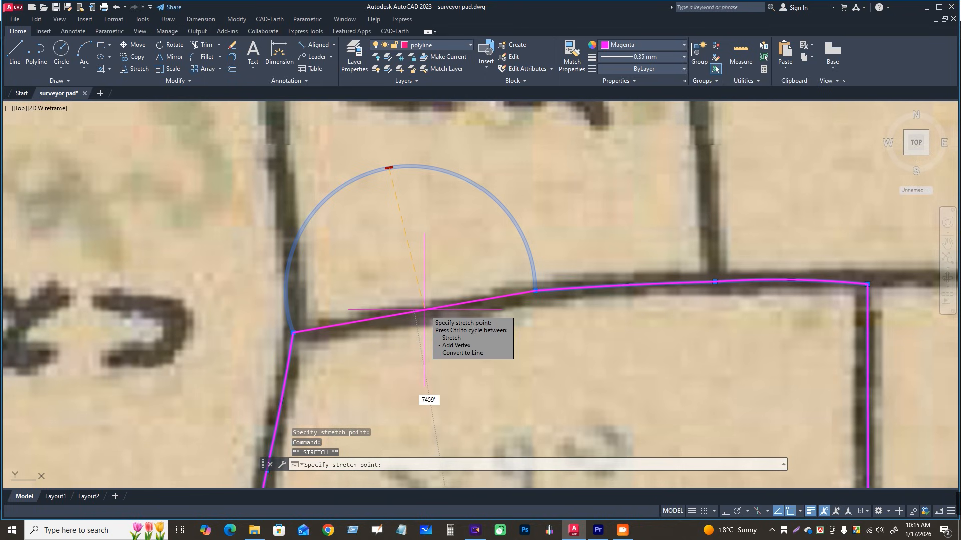
pyautogui.click(426, 311)
pyautogui.scroll(-5, 453, 330)
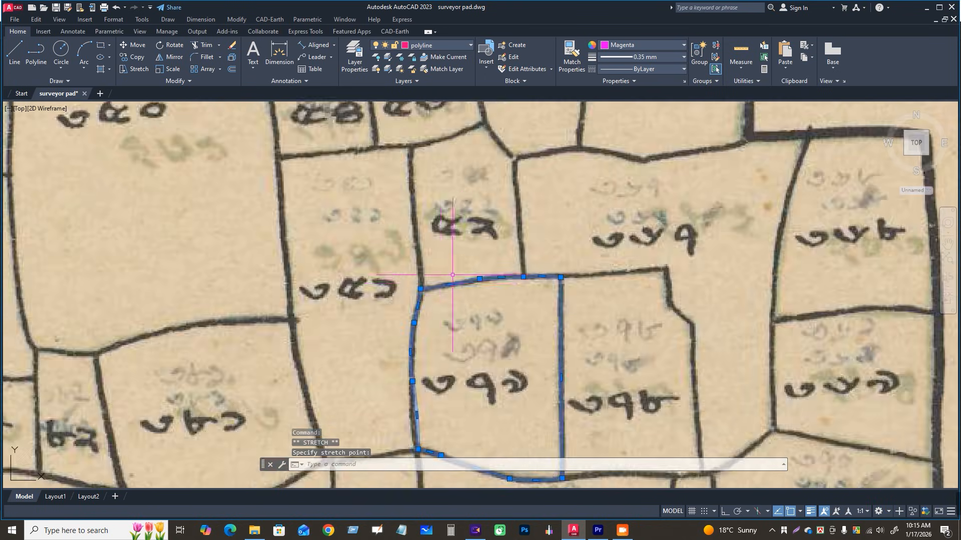
# - Stretch the midpoint of the southernmost western arc onto the west boundary line of plot ৩৭৯
pyautogui.scroll(8, 426, 368)
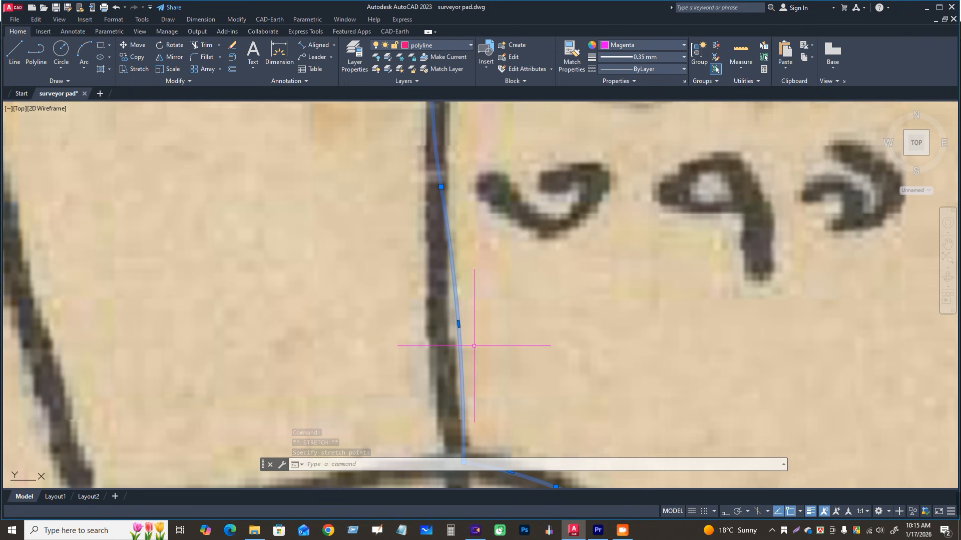
pyautogui.click(459, 324)
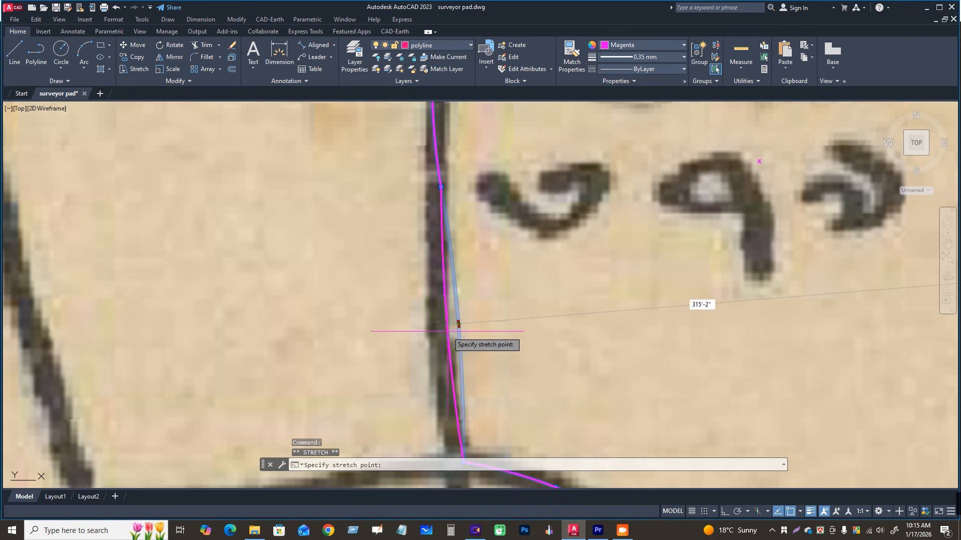
pyautogui.click(445, 333)
pyautogui.scroll(-5, 447, 350)
# - Stretch the midpoints of the two upper western arcs onto the centre of the plot's west boundary line
pyautogui.scroll(8, 442, 280)
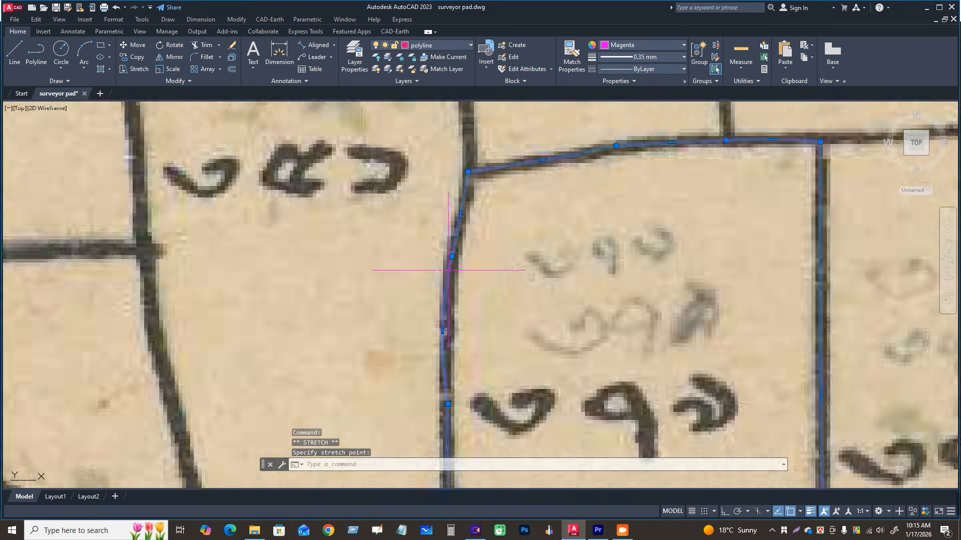
pyautogui.scroll(-5, 449, 284)
pyautogui.scroll(6, 422, 293)
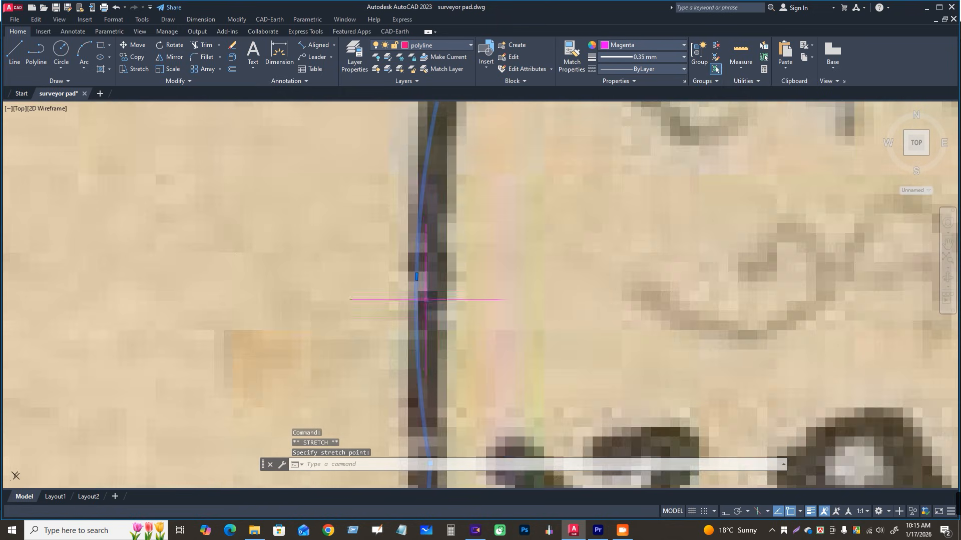
pyautogui.click(416, 277)
pyautogui.click(423, 277)
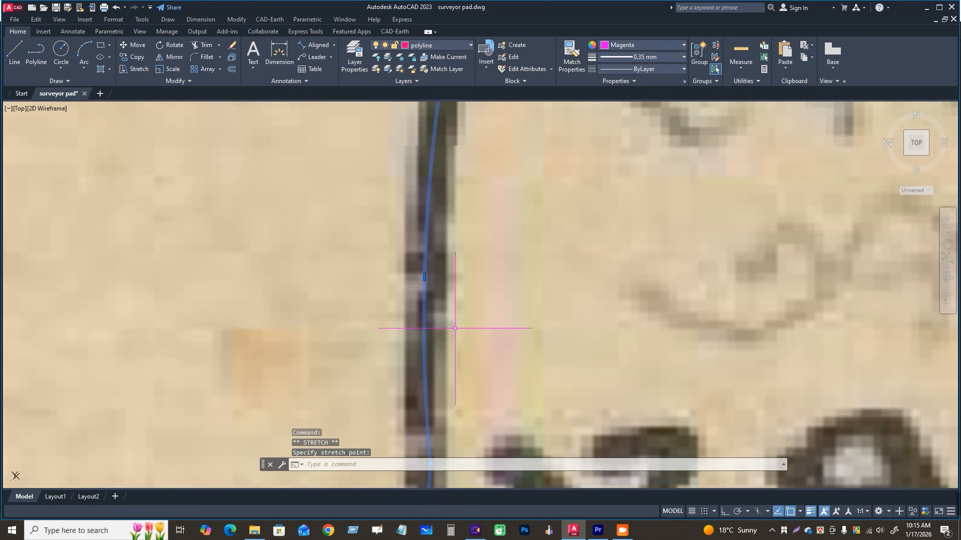
pyautogui.scroll(-5, 457, 215)
pyautogui.scroll(6, 457, 247)
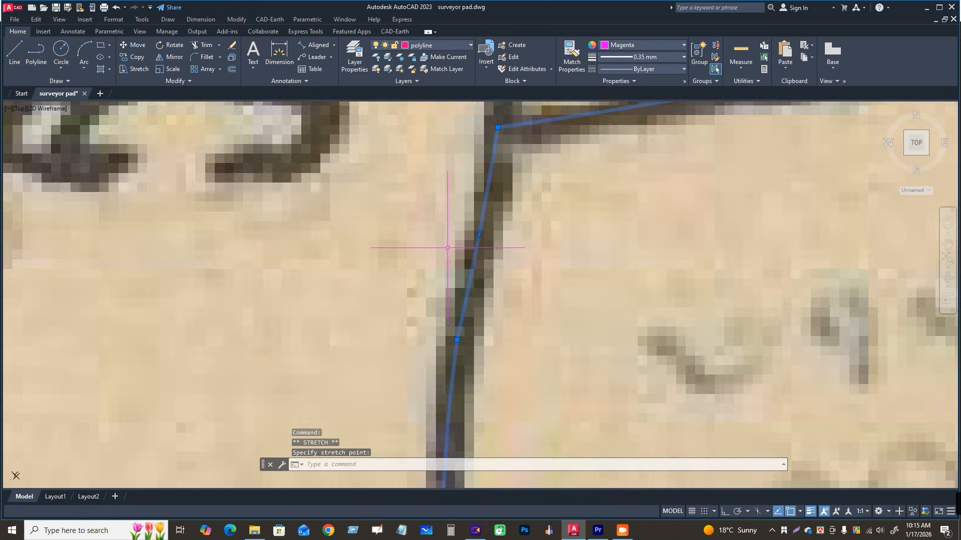
pyautogui.click(479, 234)
pyautogui.click(467, 286)
pyautogui.scroll(-5, 446, 232)
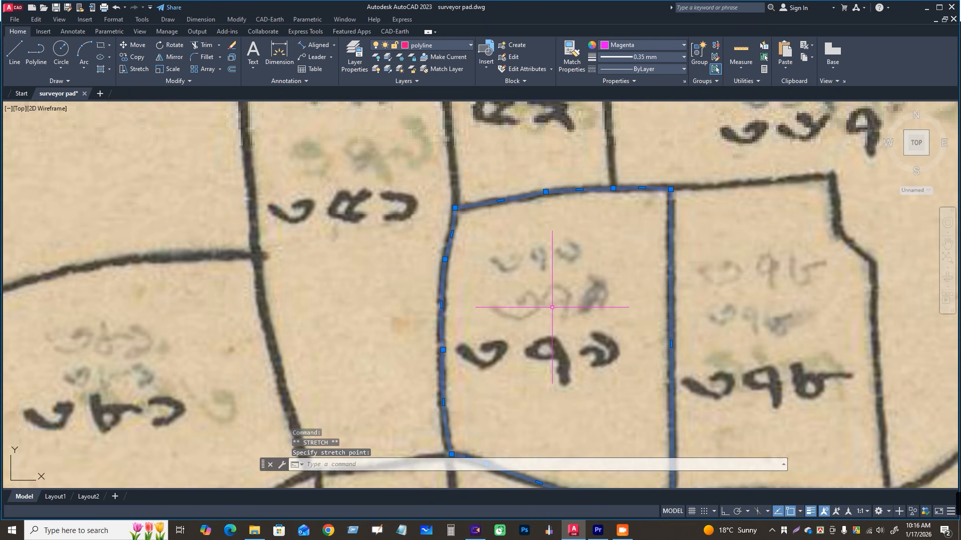
# - Erase the selected outline over plot ৩৭৯
pyautogui.press('Delete')
pyautogui.scroll(-2, 330, 252)
pyautogui.scroll(2, 333, 252)
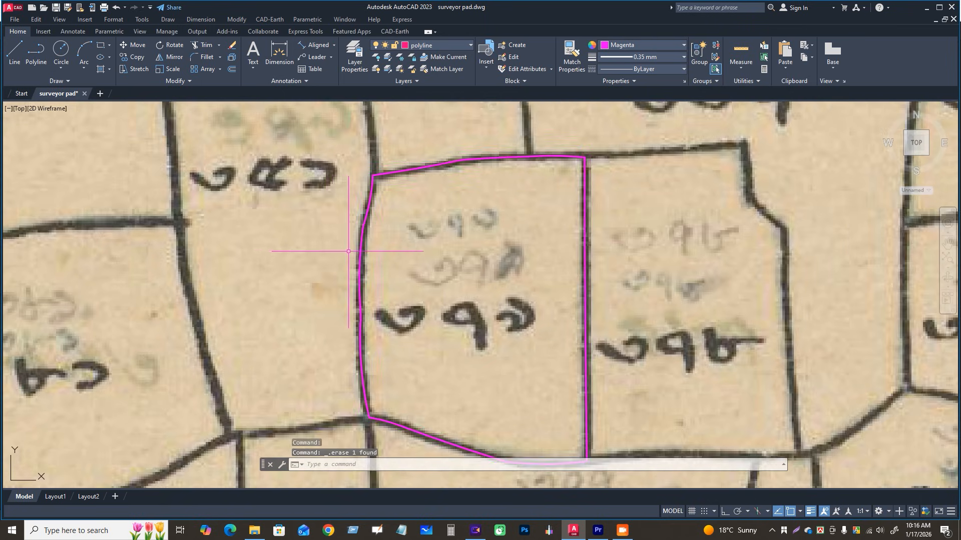
# - Copy the traced polyline of plot ৩৭৯ into the empty drawing area west of the scanned map
pyautogui.scroll(-2, 348, 251)
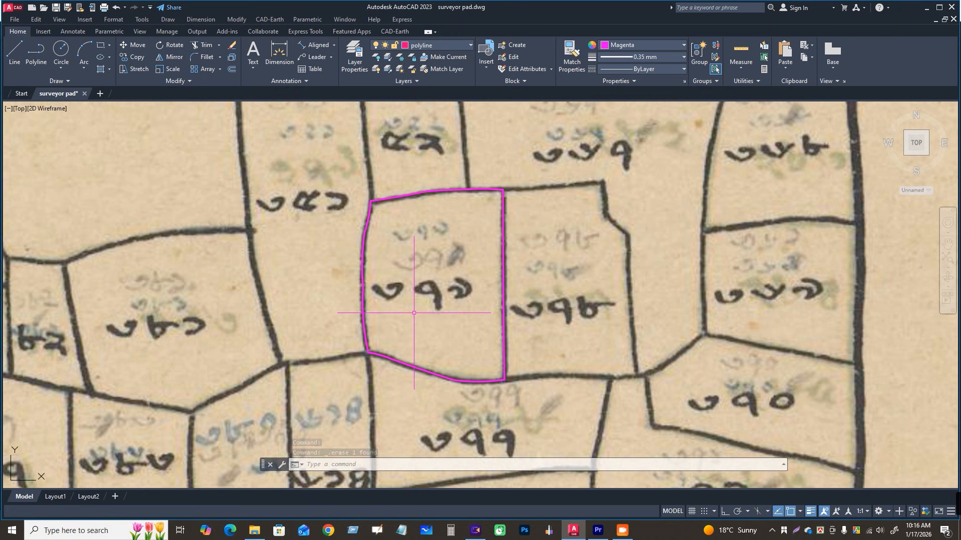
pyautogui.scroll(-3, 441, 280)
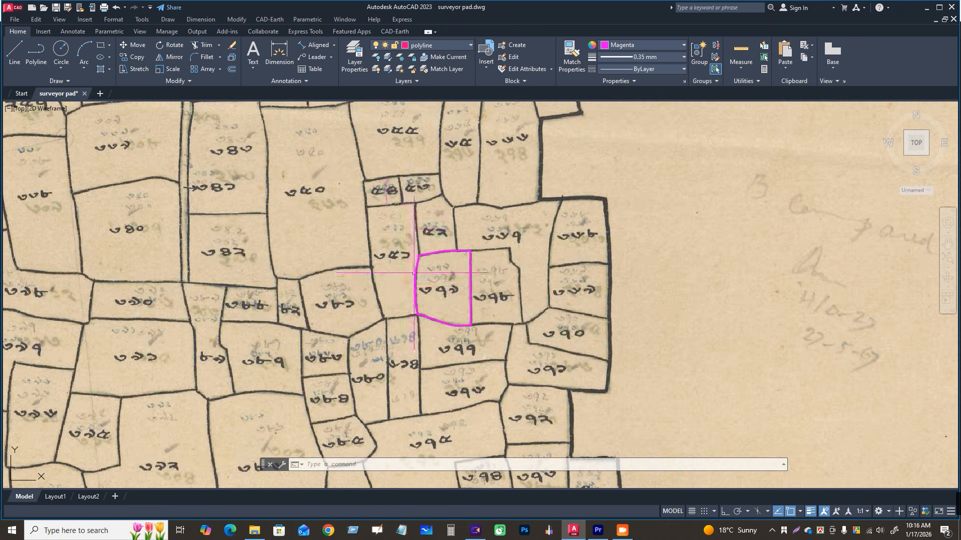
pyautogui.click(377, 220)
pyautogui.click(523, 358)
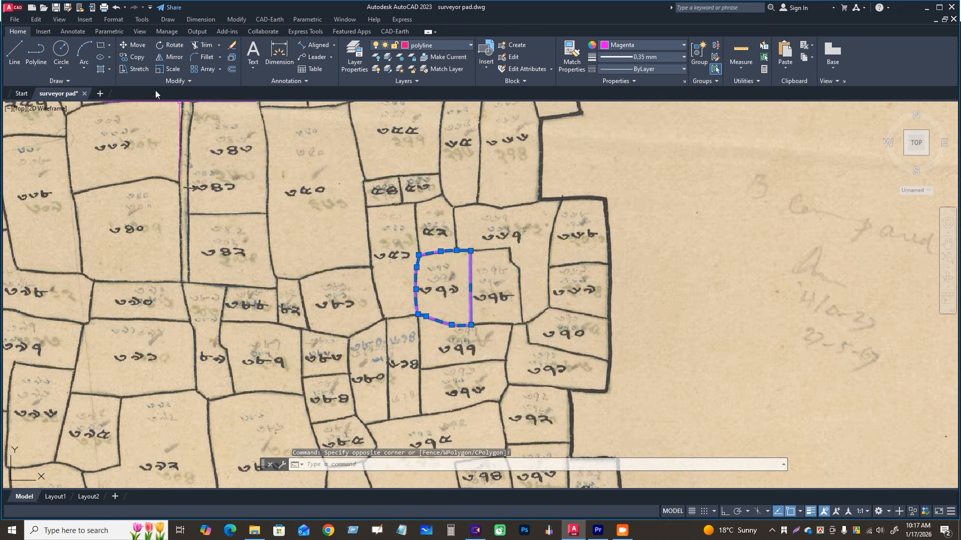
pyautogui.click(135, 61)
pyautogui.click(471, 290)
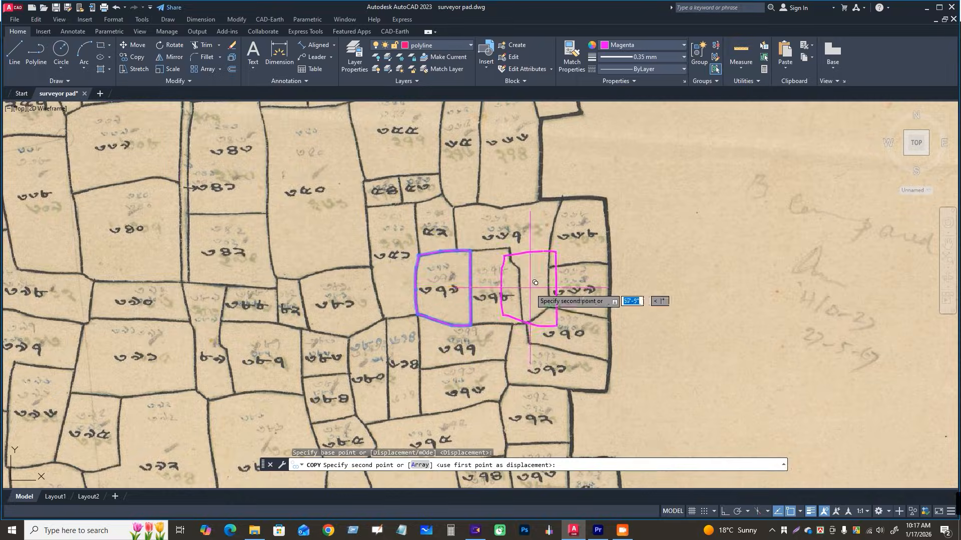
pyautogui.scroll(-6, 747, 266)
pyautogui.scroll(-6, 747, 267)
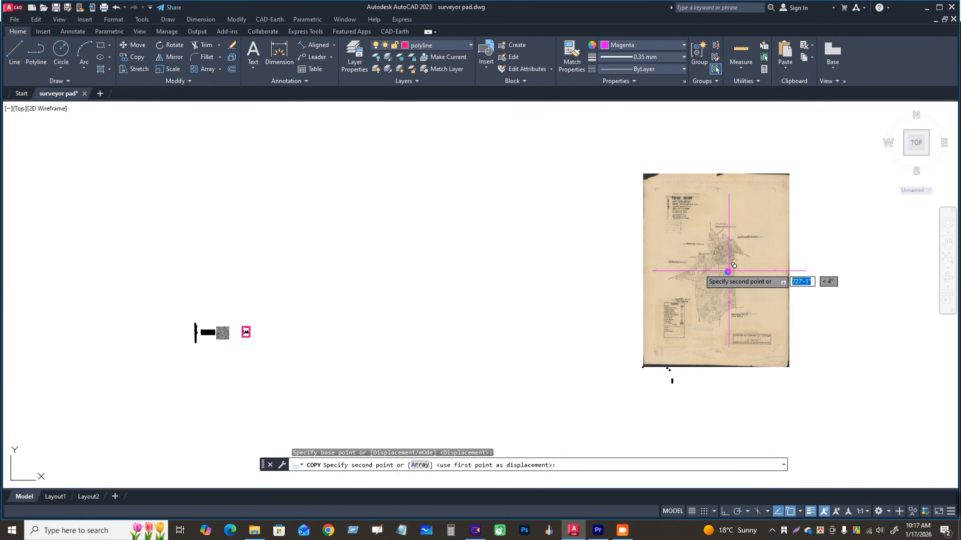
pyautogui.click(418, 247)
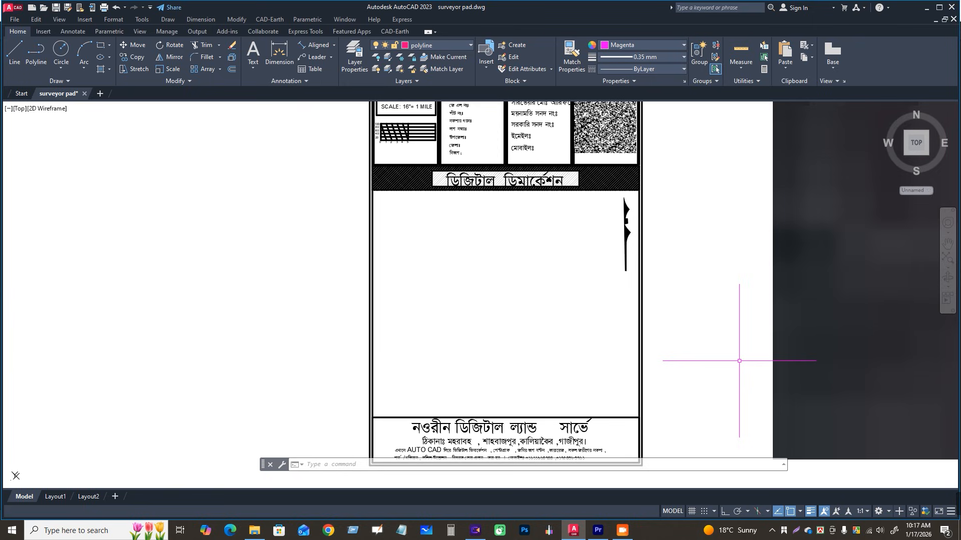
# - Copy the complete survey pad sheet beside the map's corner into the middle of the copied plot outline
pyautogui.scroll(-2, 590, 289)
pyautogui.click(415, 138)
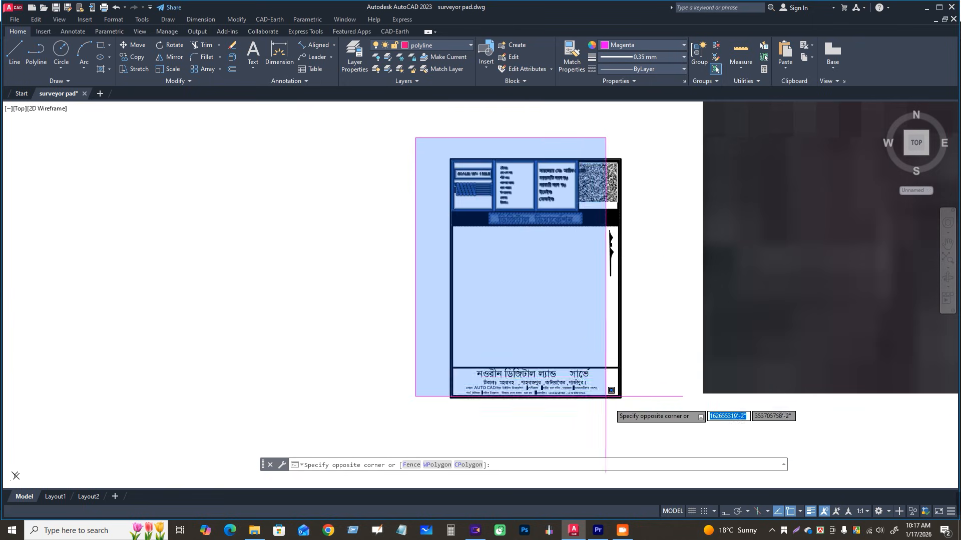
pyautogui.click(662, 434)
pyautogui.click(134, 57)
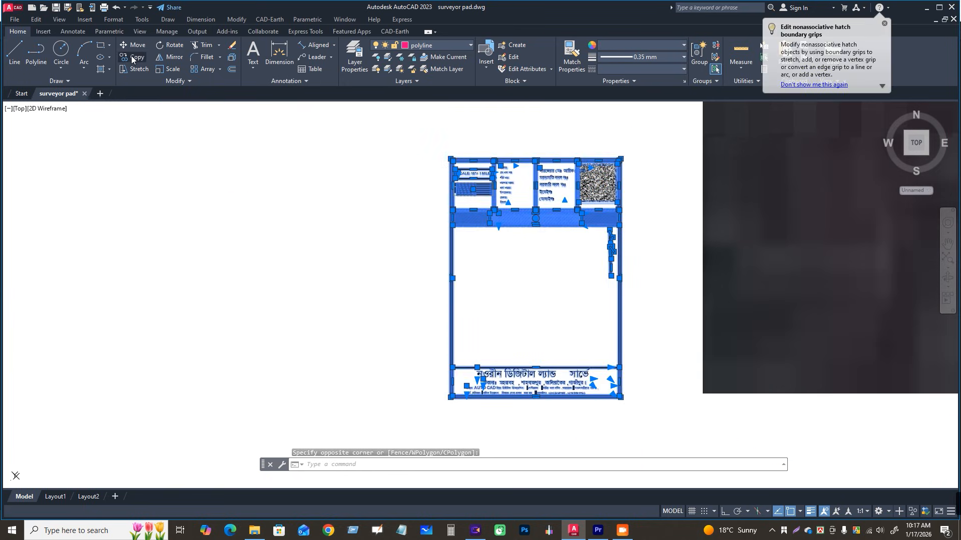
pyautogui.click(544, 286)
pyautogui.scroll(-8, 575, 360)
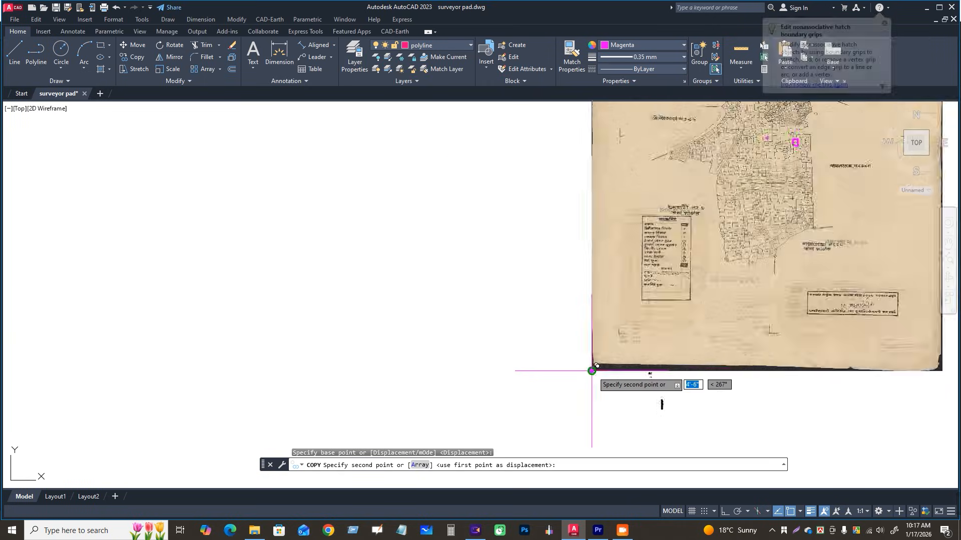
pyautogui.scroll(8, 253, 190)
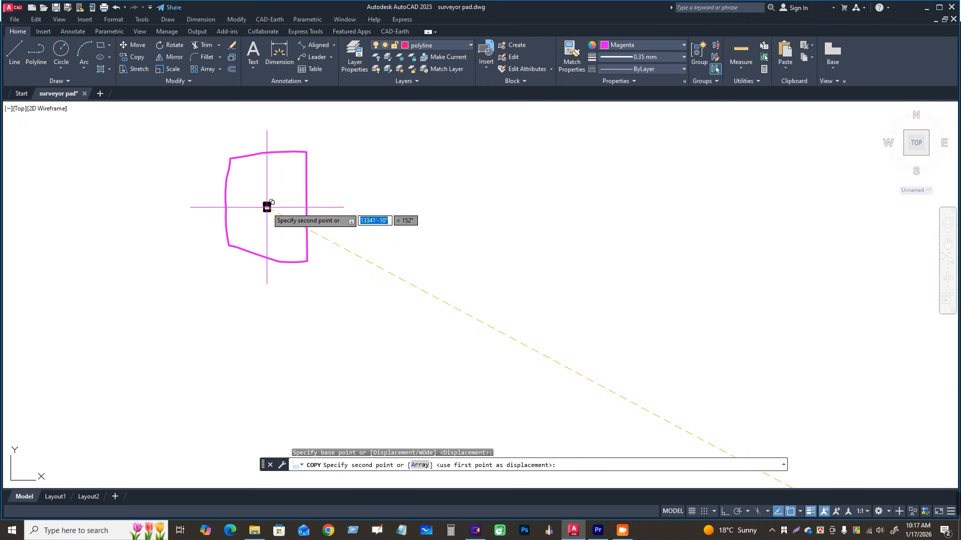
pyautogui.click(266, 204)
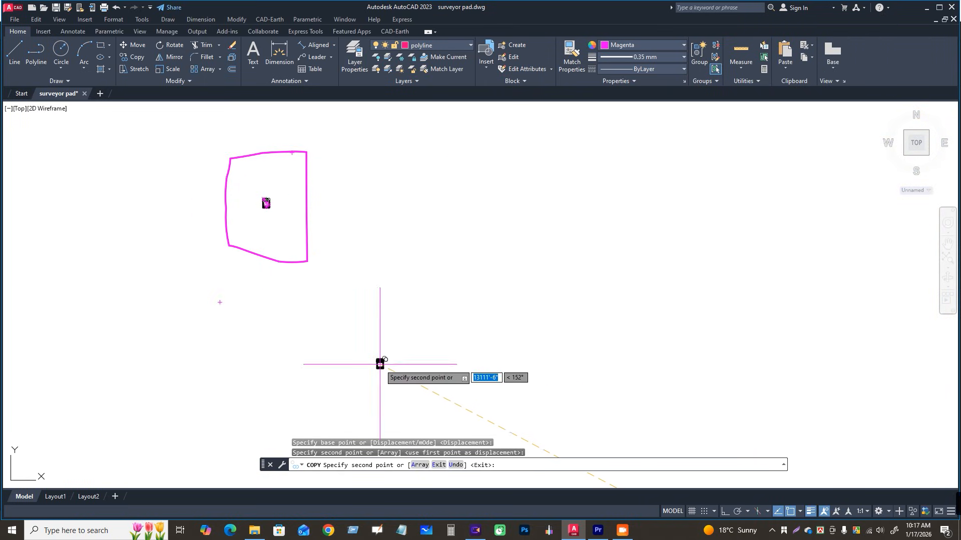
pyautogui.press('Escape')
# - Scale the copied survey pad sheet about its centre until its blank drawing field encloses the plot outline
pyautogui.scroll(2, 270, 205)
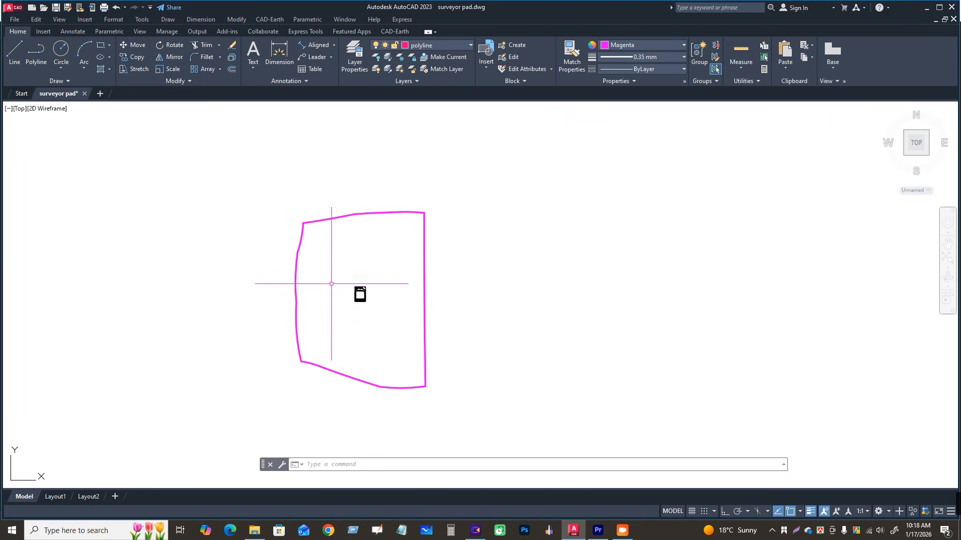
pyautogui.click(333, 253)
pyautogui.click(393, 332)
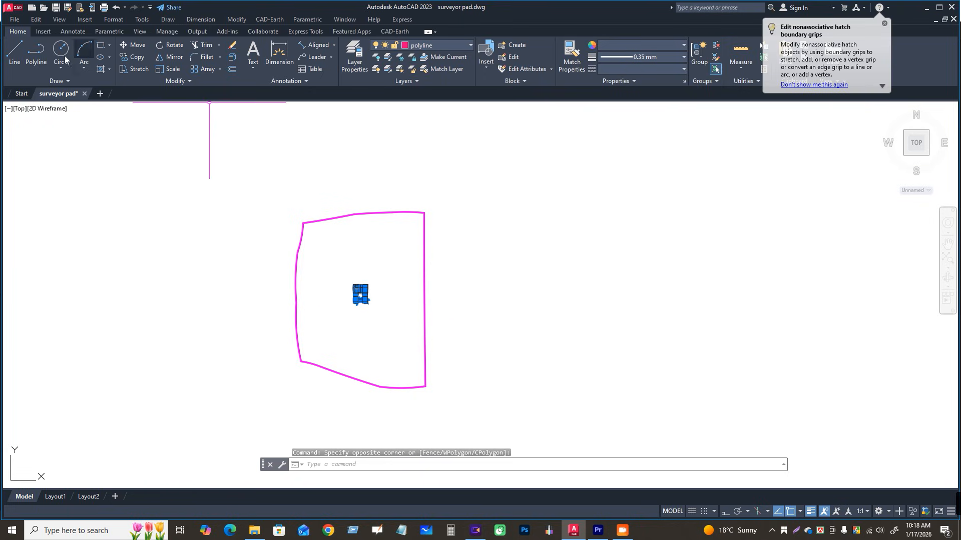
pyautogui.click(169, 69)
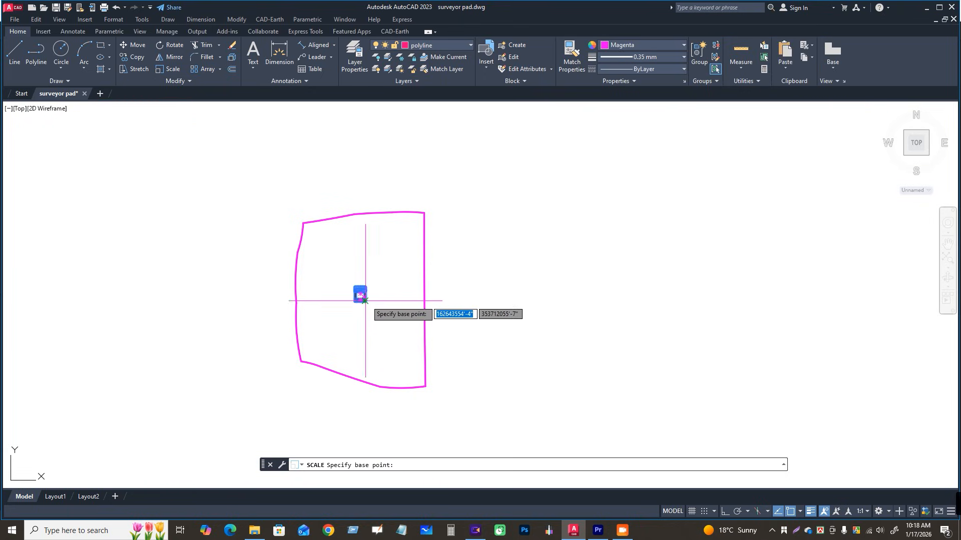
pyautogui.scroll(6, 364, 300)
pyautogui.click(360, 296)
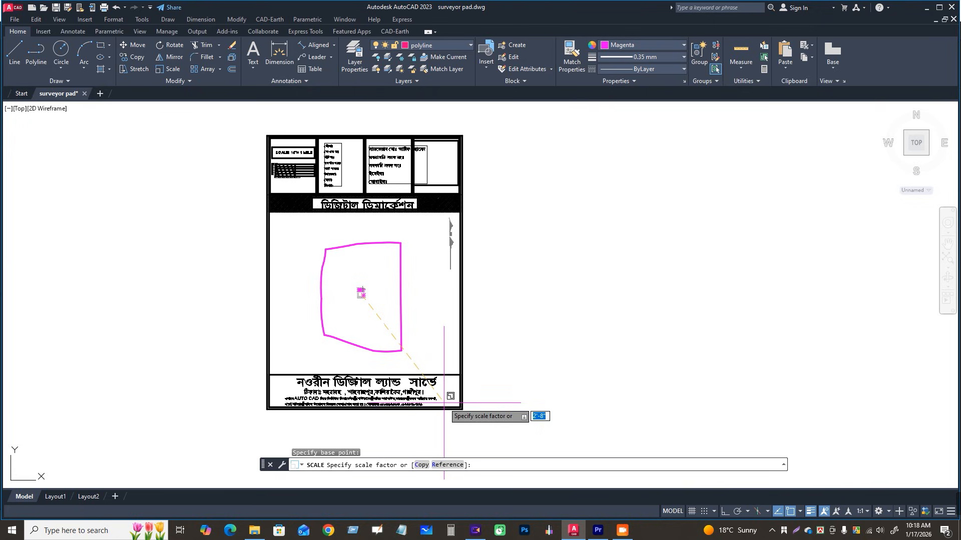
pyautogui.click(444, 403)
pyautogui.scroll(-4, 520, 303)
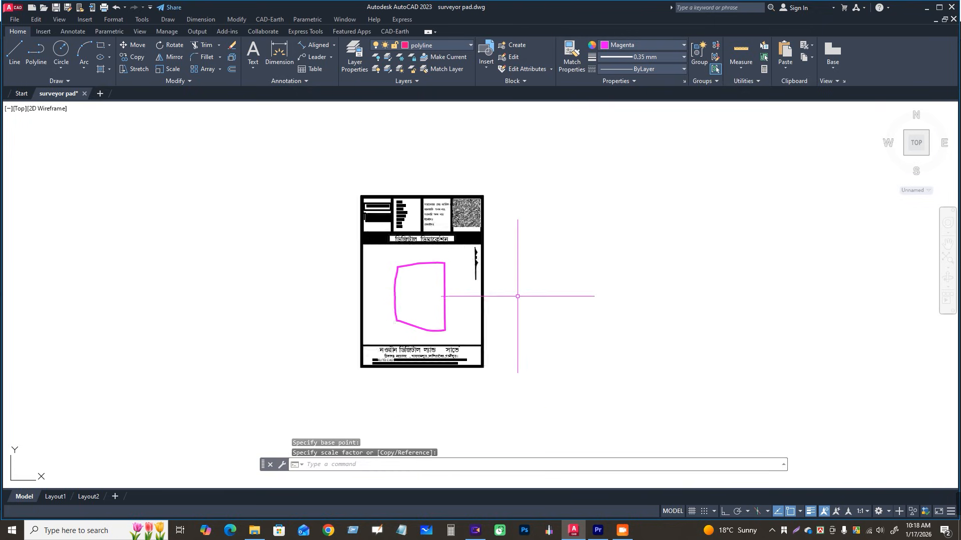
pyautogui.click(384, 189)
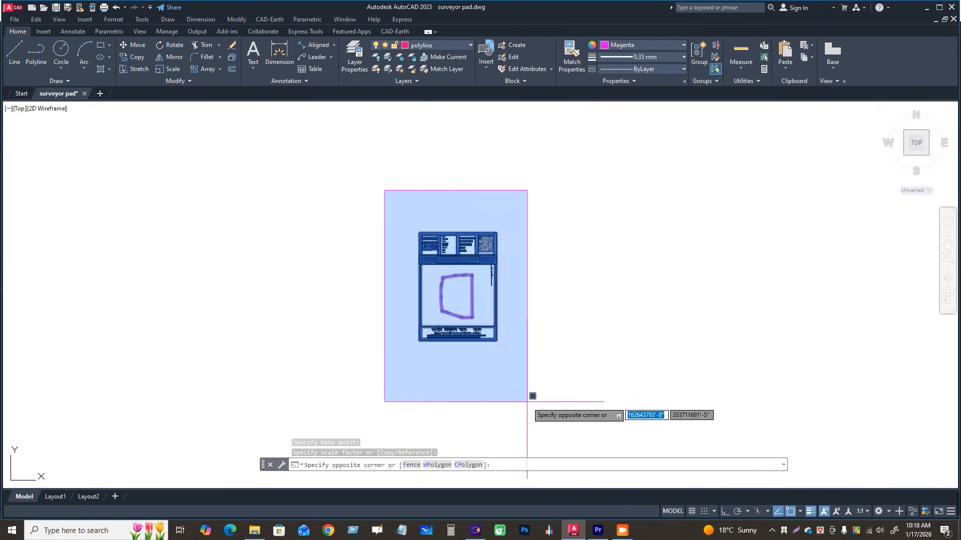
pyautogui.press('Escape')
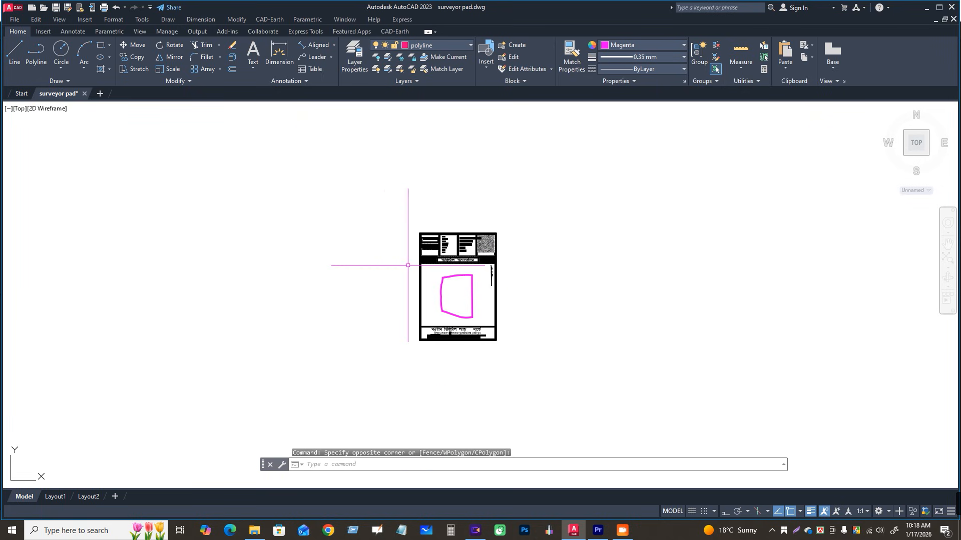
# - Add an aligned dimension between the end corners of the plot outline's north side, placed above it
pyautogui.scroll(5, 490, 300)
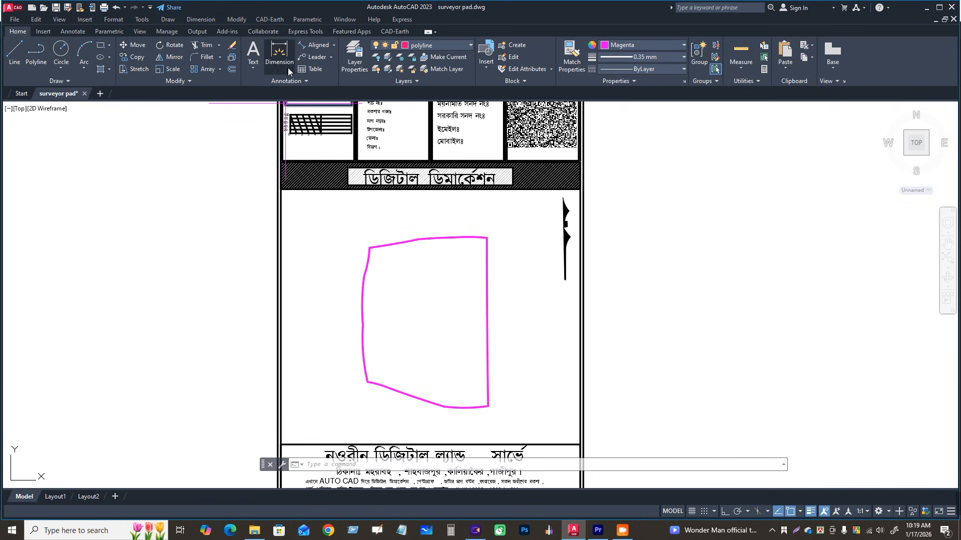
pyautogui.click(334, 46)
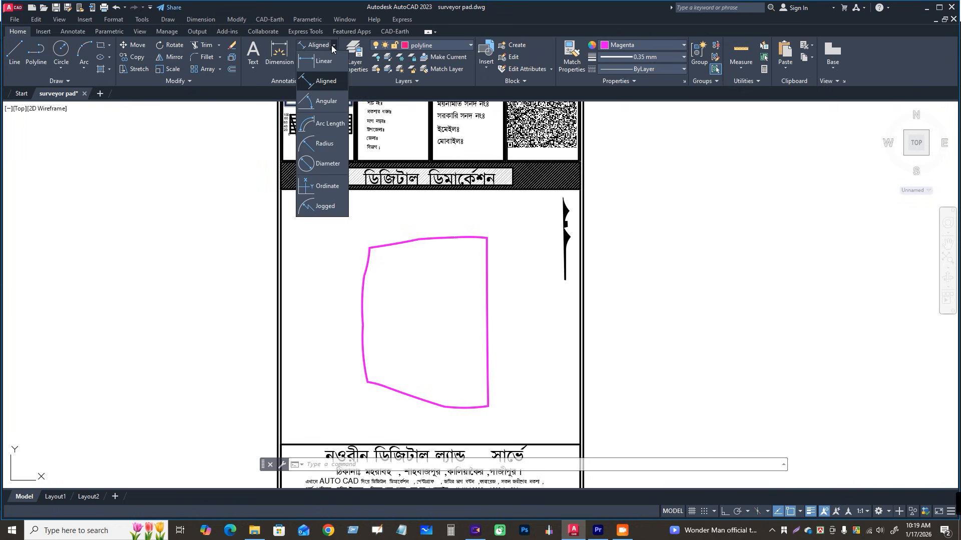
pyautogui.click(324, 82)
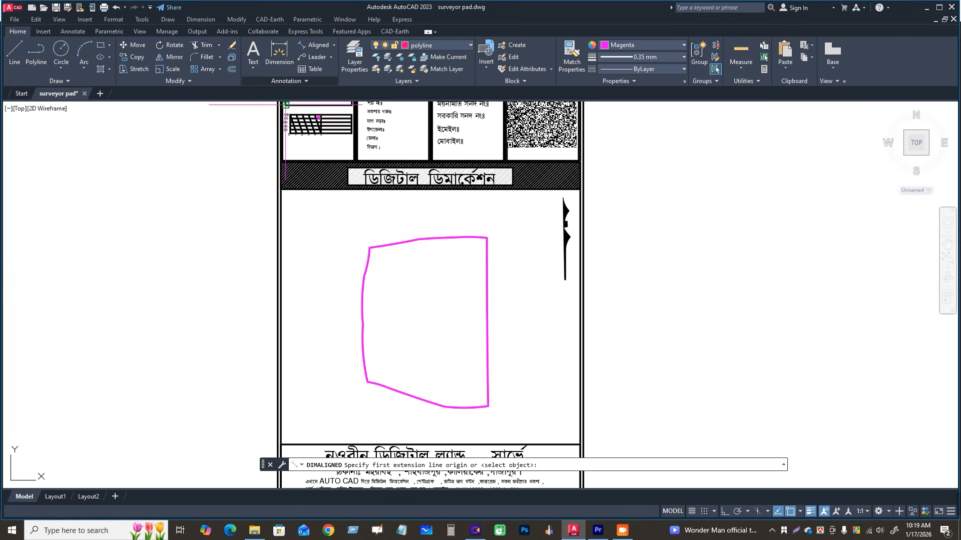
pyautogui.click(374, 247)
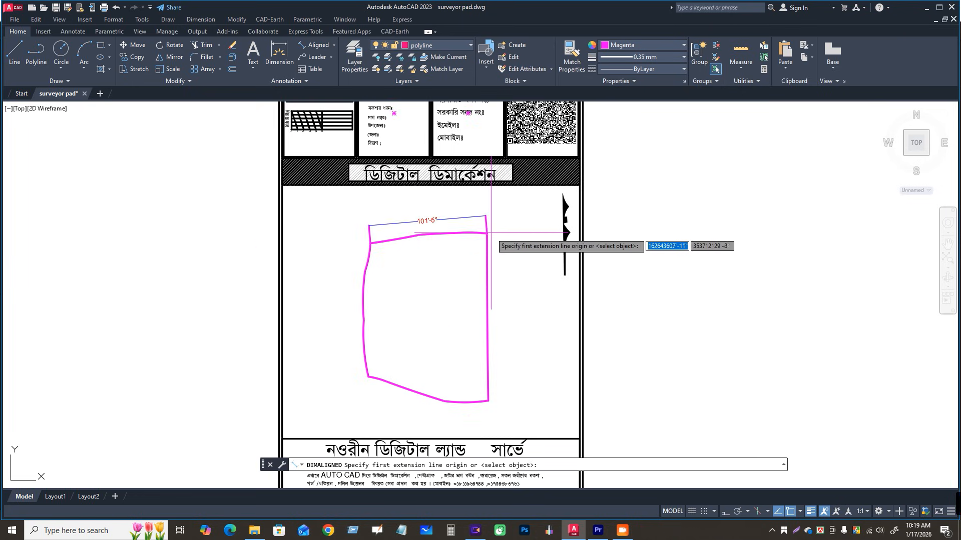
# - Add an aligned dimension to the plot outline's east side, placed just outside the line
pyautogui.click(486, 233)
pyautogui.click(488, 400)
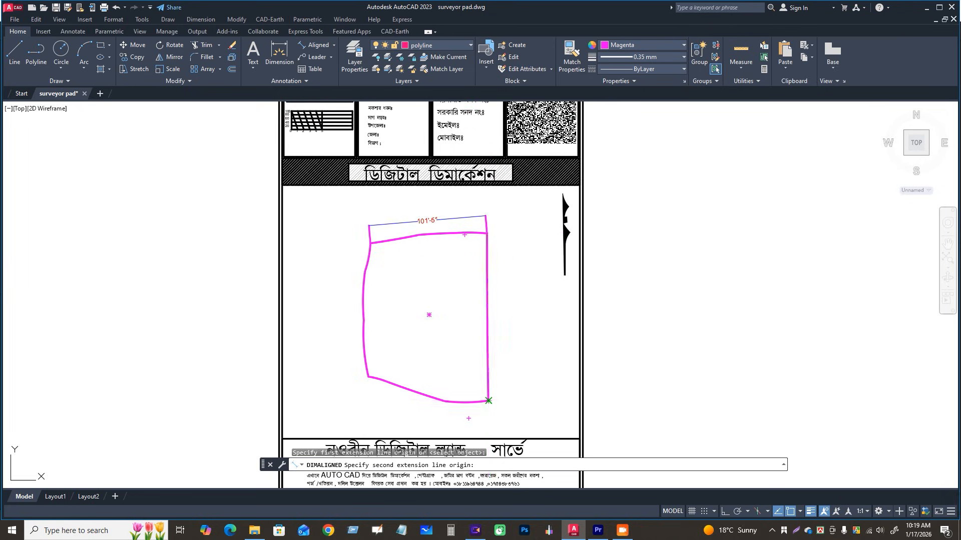
pyautogui.click(502, 370)
pyautogui.scroll(4, 503, 330)
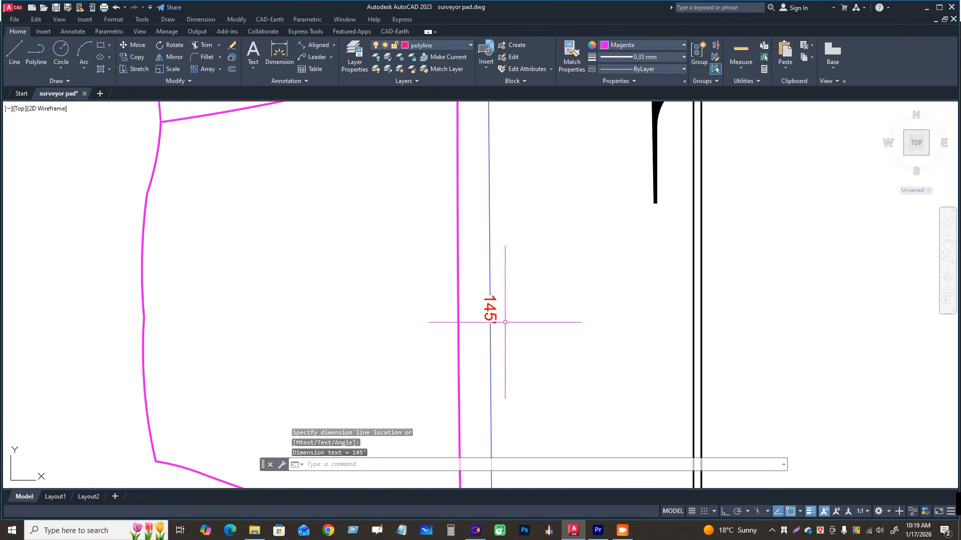
pyautogui.scroll(-4, 501, 302)
# - Add an aligned dimension between the north-west and south-west corners of the plot outline, placed outside its west side
pyautogui.press('Return')
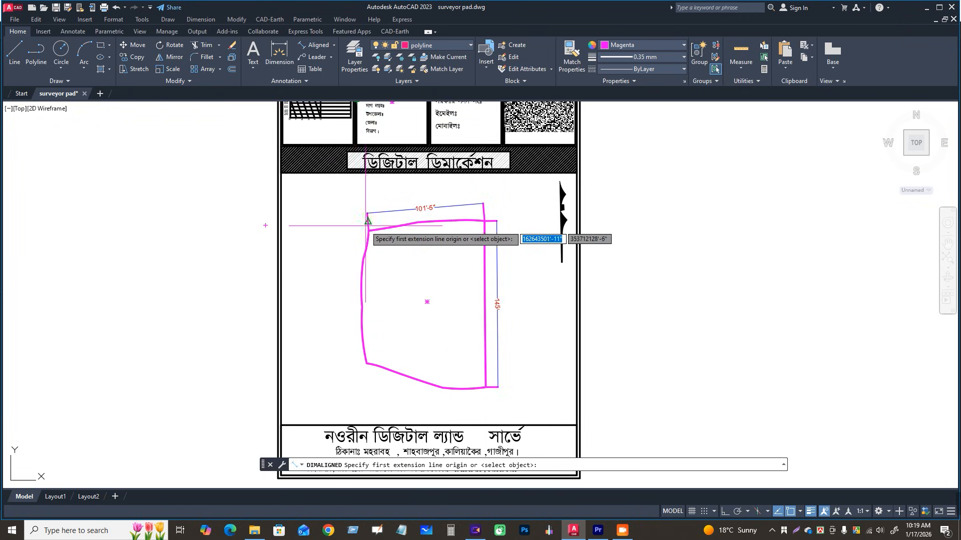
pyautogui.click(369, 231)
pyautogui.click(367, 363)
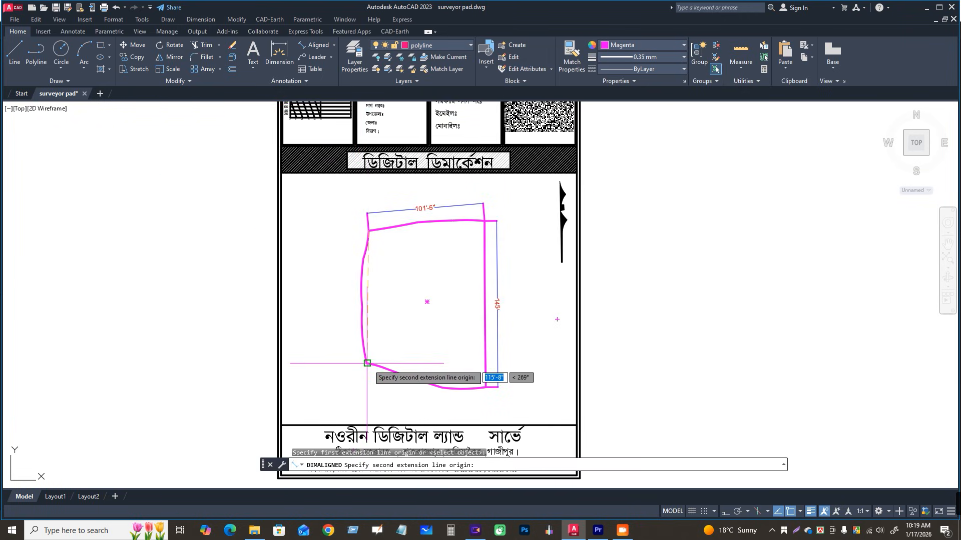
pyautogui.click(336, 359)
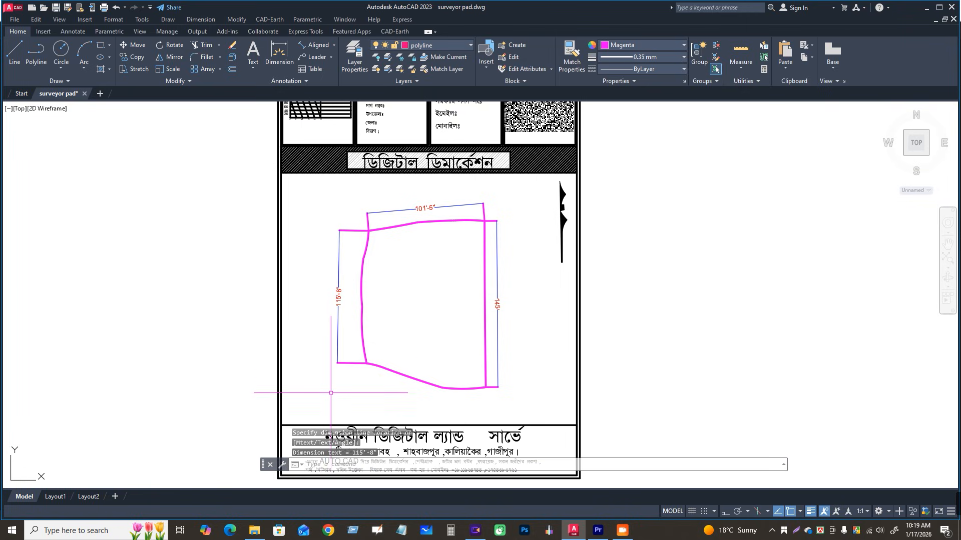
# - Add an aligned dimension between the south-west and south-east corners of the plot outline, placed below its south side
pyautogui.press('Return')
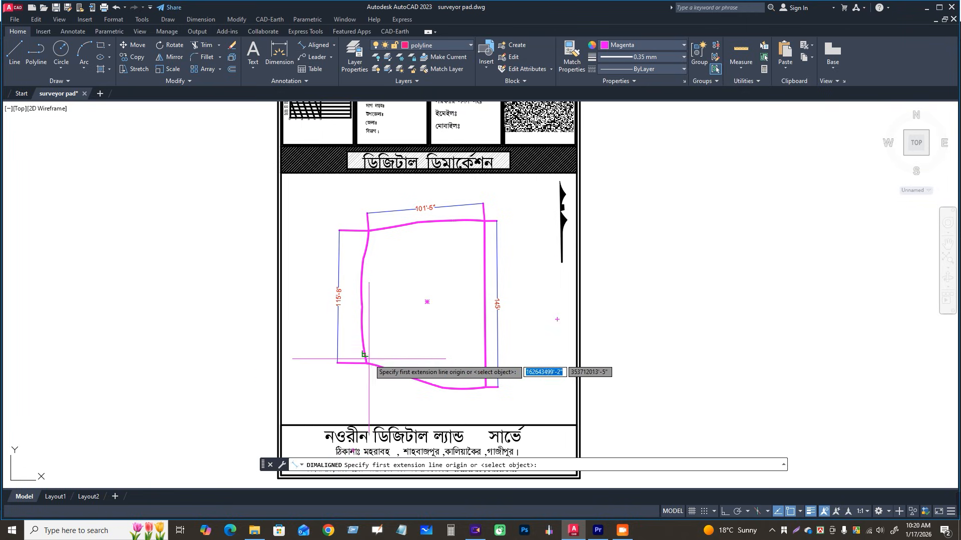
pyautogui.click(368, 361)
pyautogui.click(485, 387)
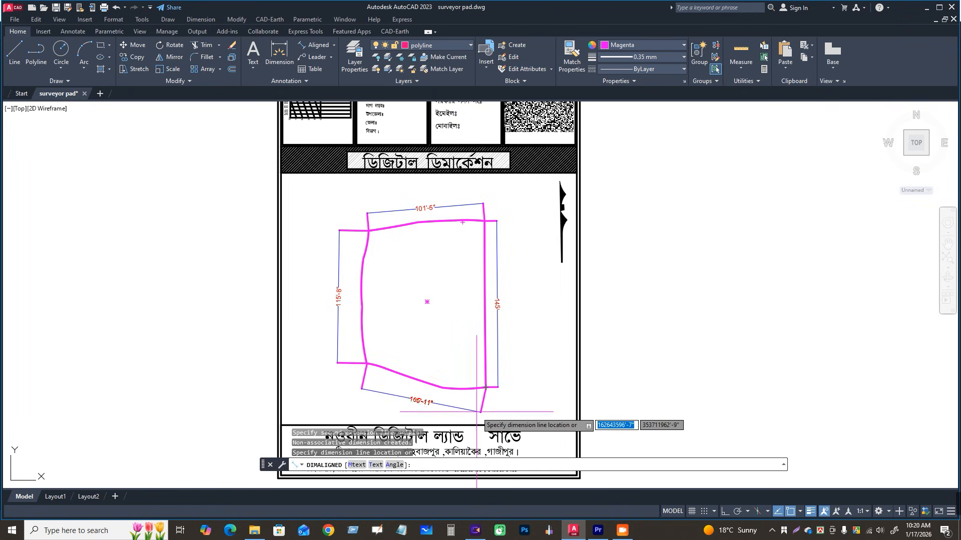
pyautogui.click(477, 409)
# - Add an aligned dimension from the plot outline's north-west corner to its south-east corner, placed directly on that diagonal
pyautogui.click(315, 47)
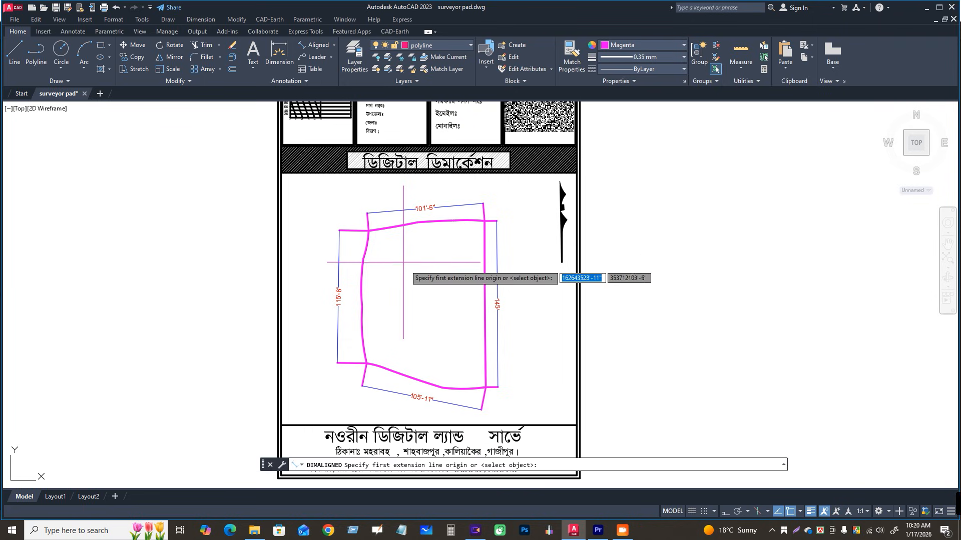
pyautogui.click(369, 230)
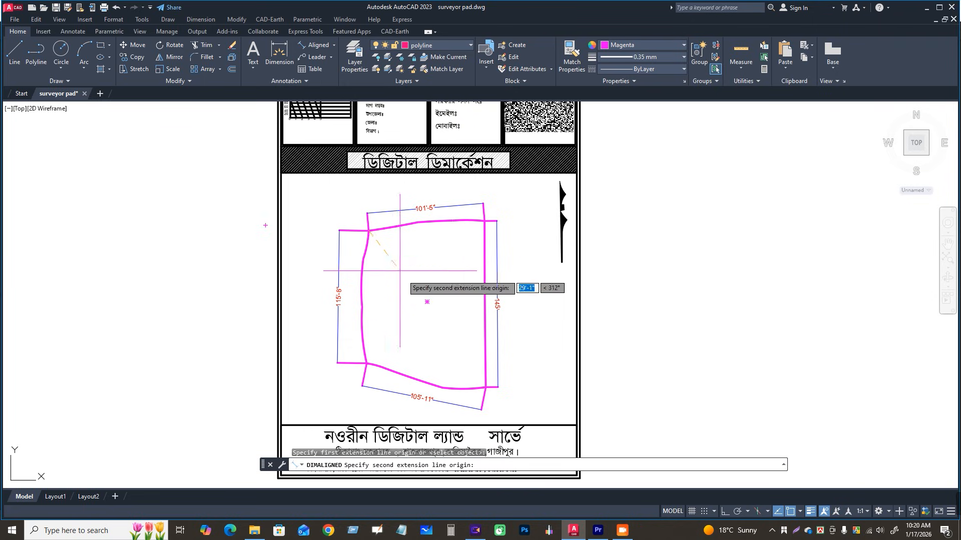
pyautogui.click(484, 387)
pyautogui.click(488, 388)
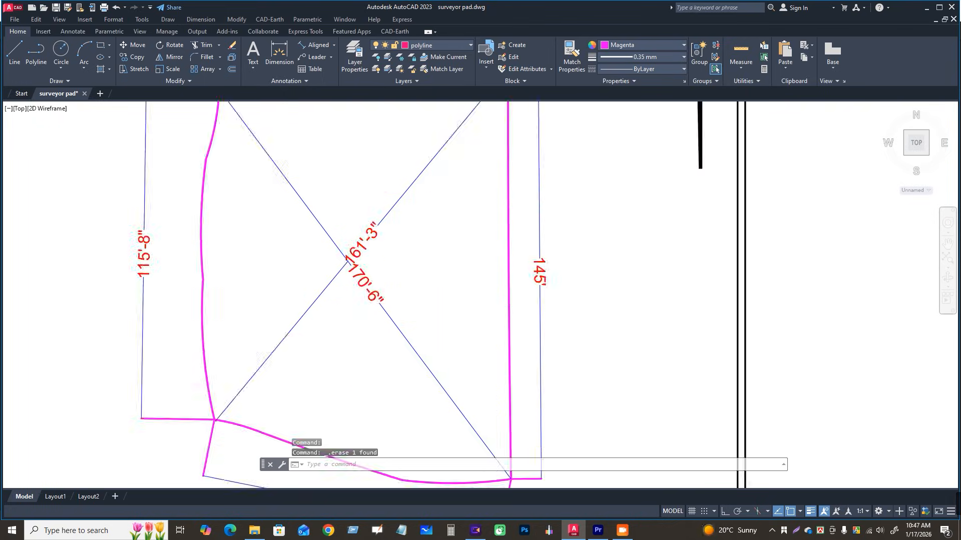
# - Add the multiline text 379 as the plot number inside the outline, below the crossing of the diagonal dimensions
pyautogui.scroll(-5, 376, 257)
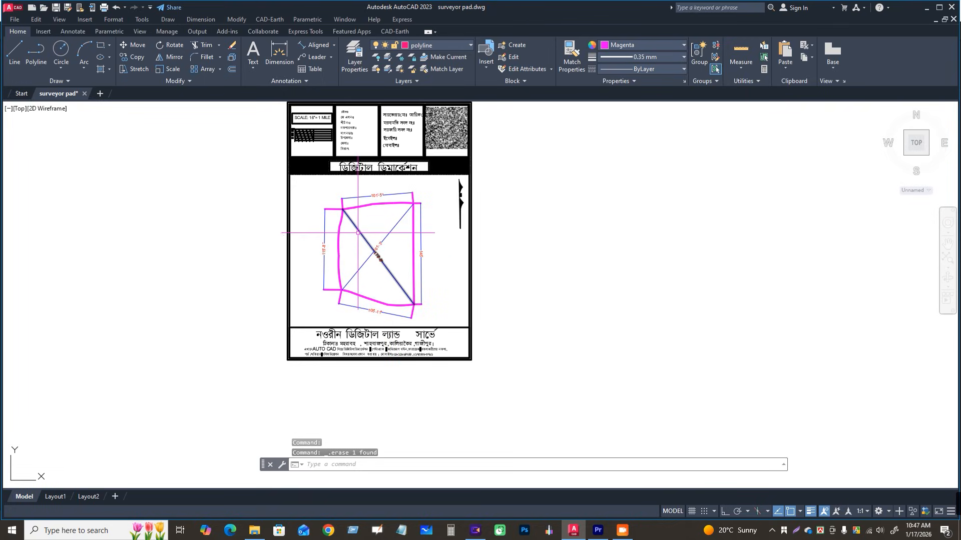
pyautogui.click(253, 58)
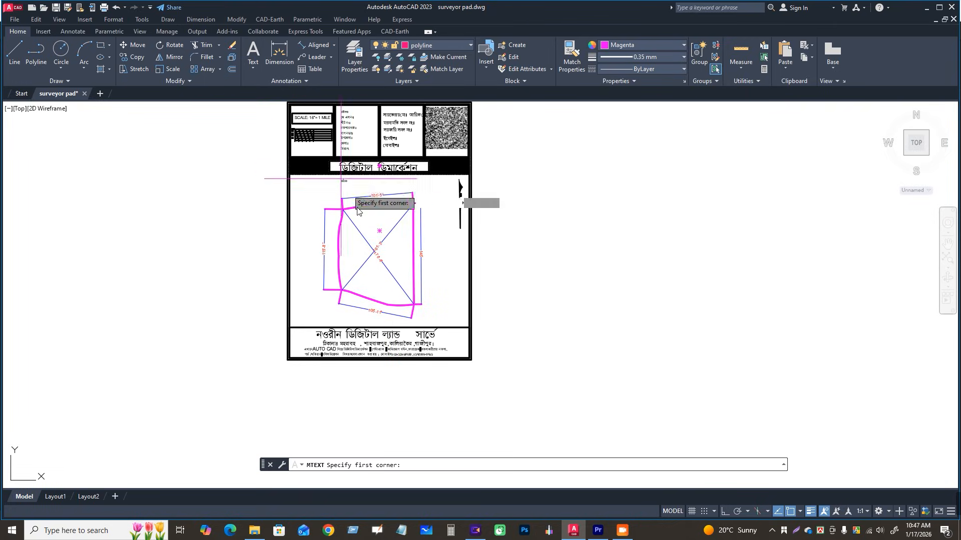
pyautogui.click(361, 275)
pyautogui.scroll(6, 370, 284)
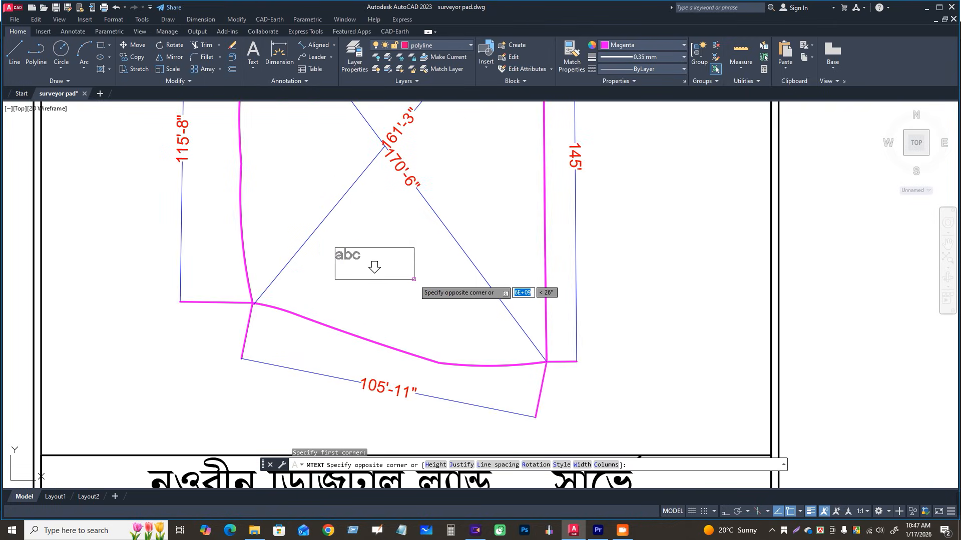
pyautogui.click(414, 279)
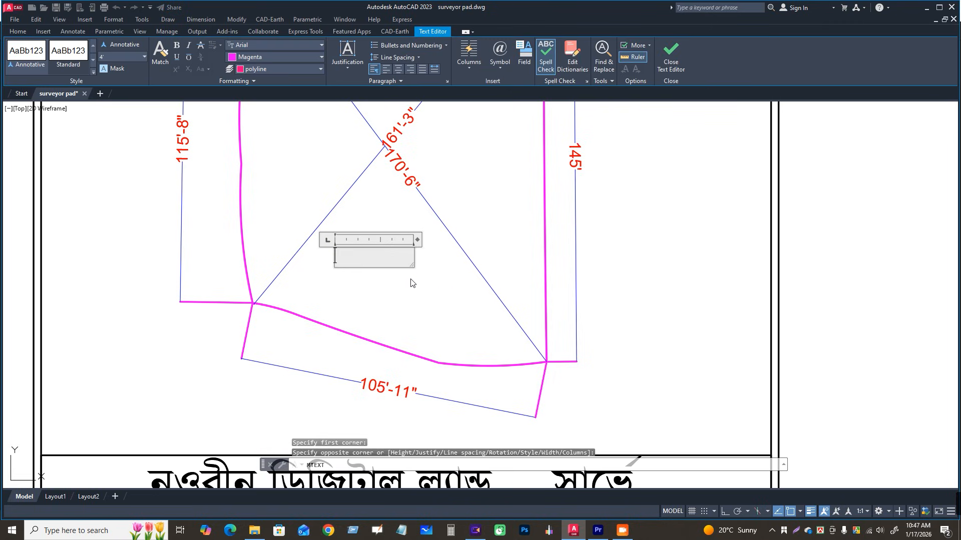
pyautogui.click(380, 259)
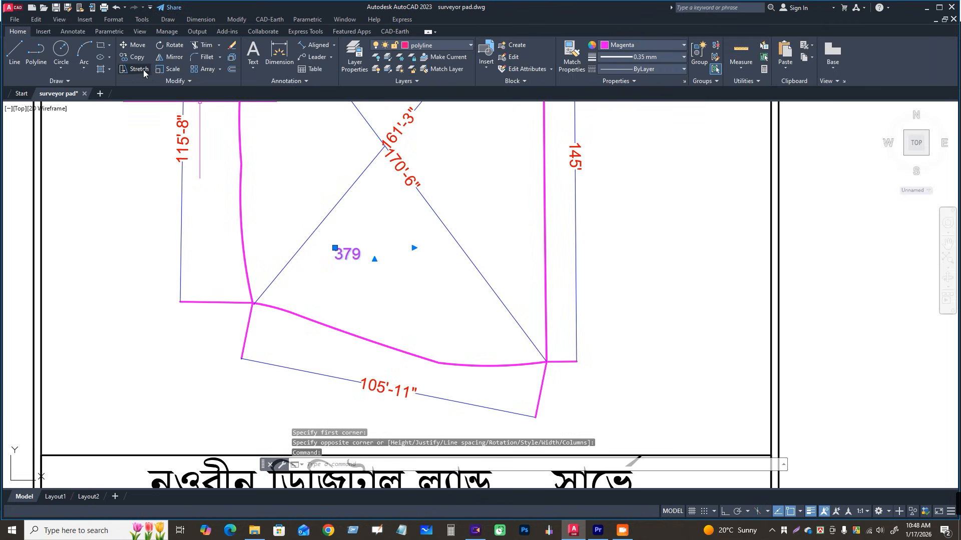
# - Enlarge the plot number 379 with the Scale command, using the lower-left point of the text as base point
pyautogui.click(171, 68)
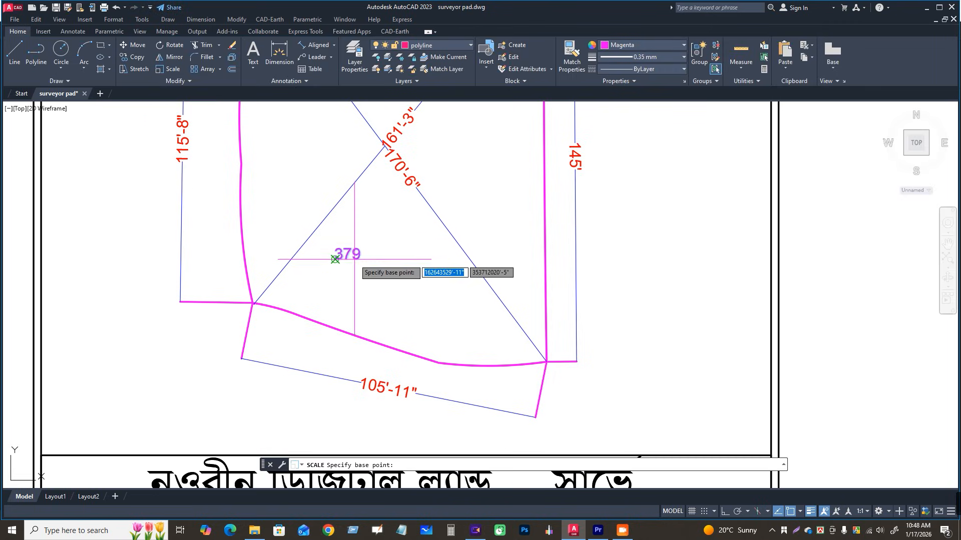
pyautogui.click(335, 259)
pyautogui.click(416, 301)
pyautogui.scroll(-5, 389, 258)
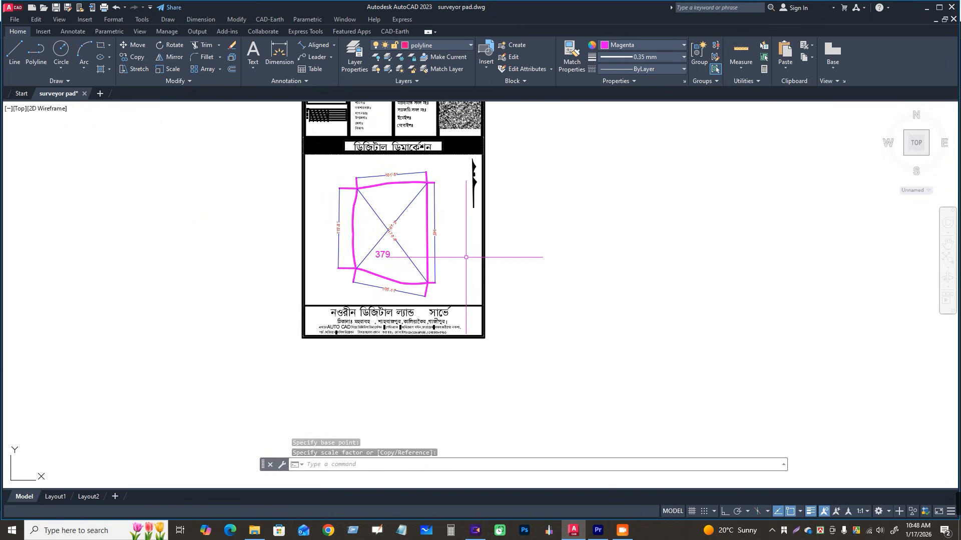
# - Hatch the interior of the plot outline with the ANSI38 pattern in colour 39,118,187
pyautogui.scroll(4, 430, 210)
pyautogui.click(331, 170)
pyautogui.press('Escape')
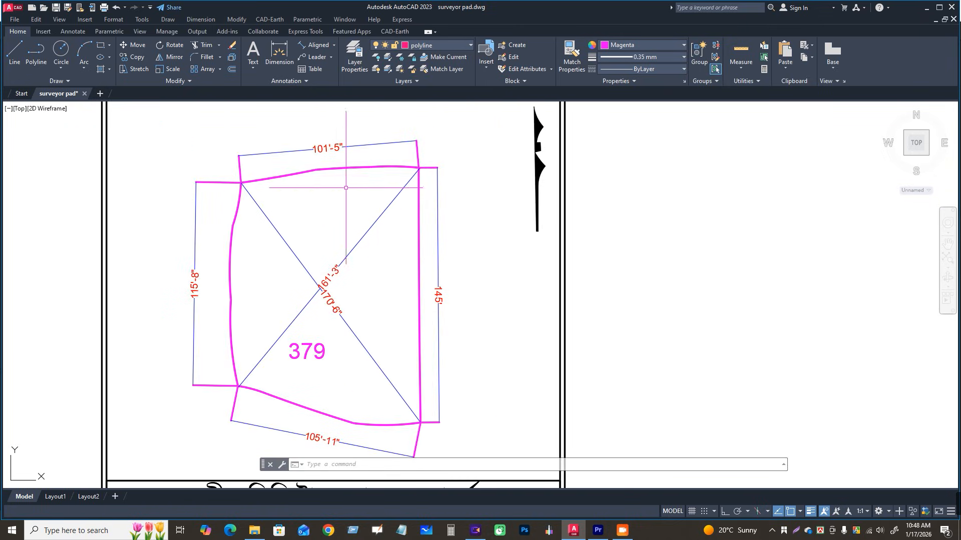
pyautogui.write('hatch')
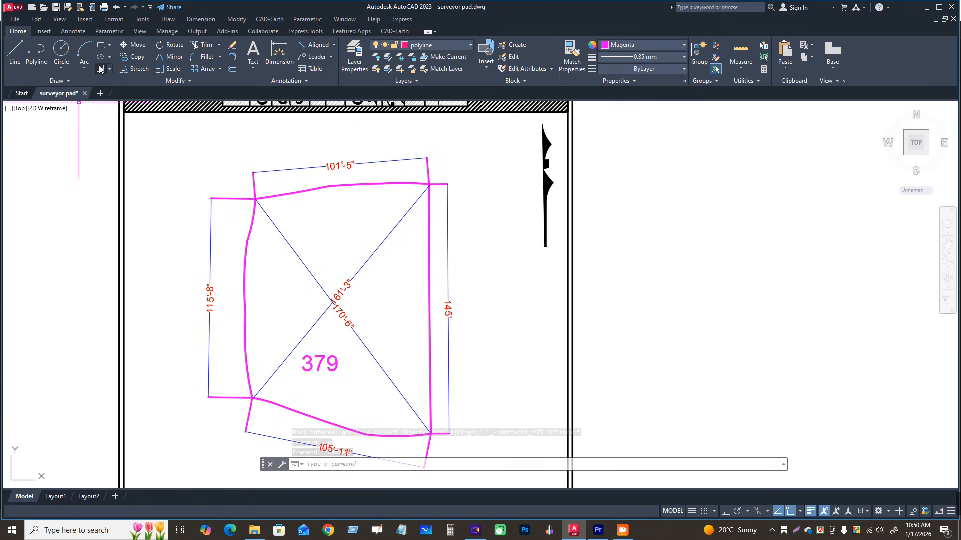
pyautogui.press('Return')
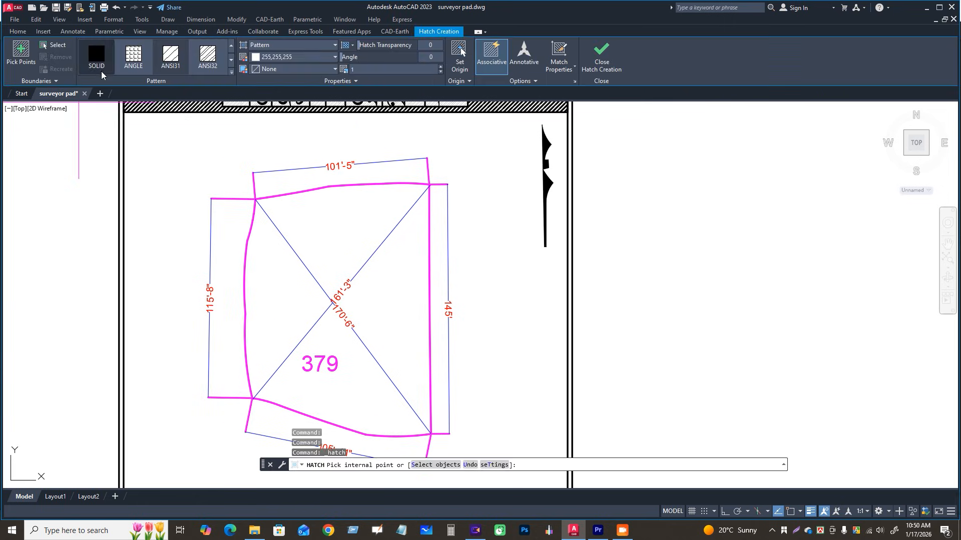
pyautogui.click(295, 57)
pyautogui.click(275, 101)
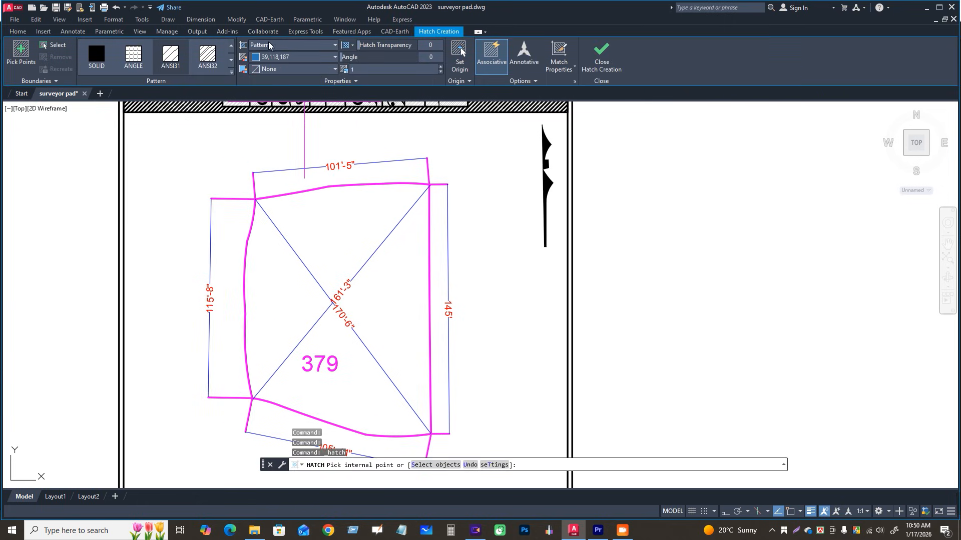
pyautogui.click(231, 72)
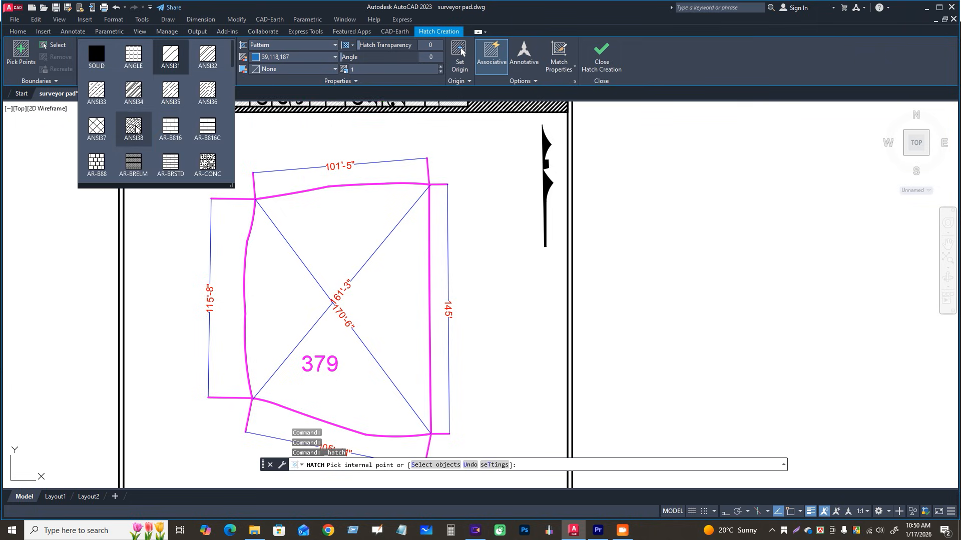
pyautogui.click(134, 127)
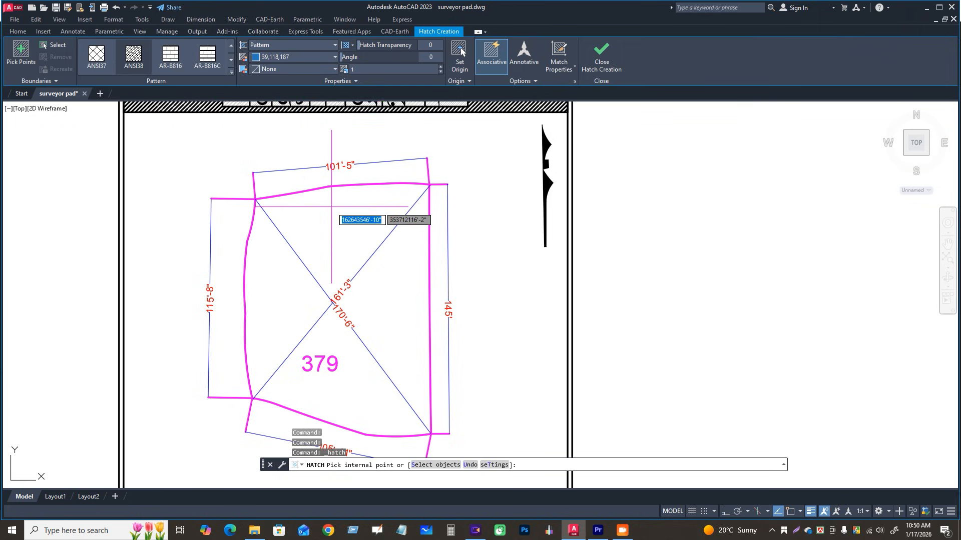
pyautogui.click(331, 206)
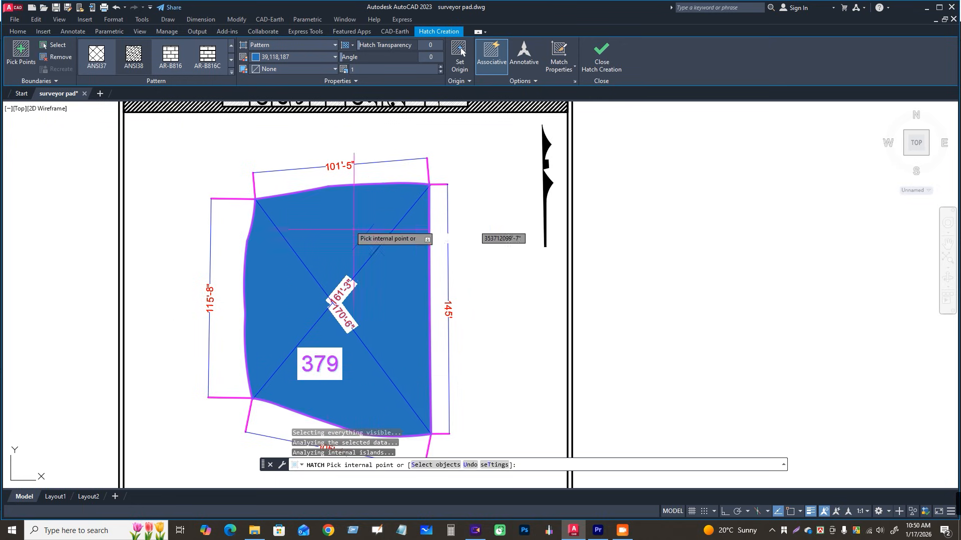
# - Set the plot hatch's pattern scale to 300 and finish the hatch
pyautogui.scroll(5, 488, 114)
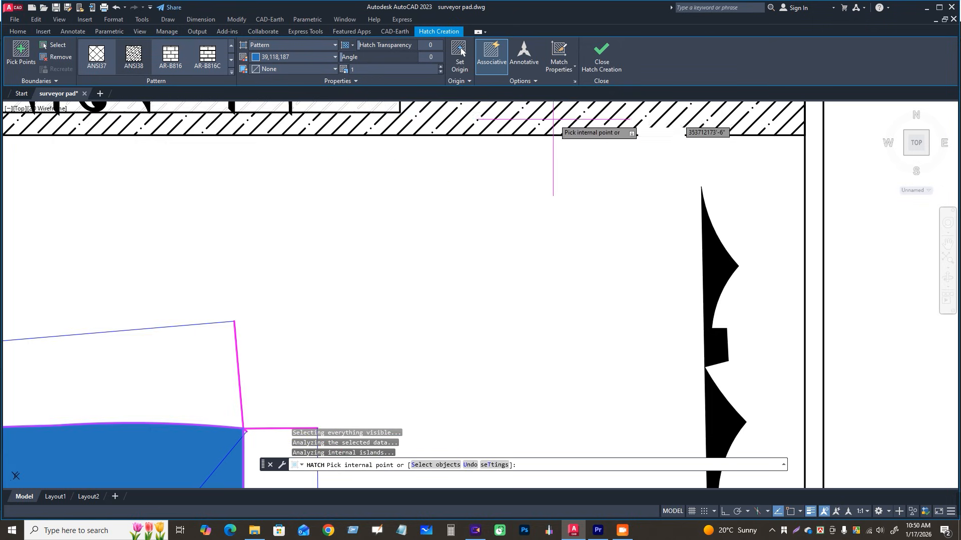
pyautogui.scroll(-5, 532, 138)
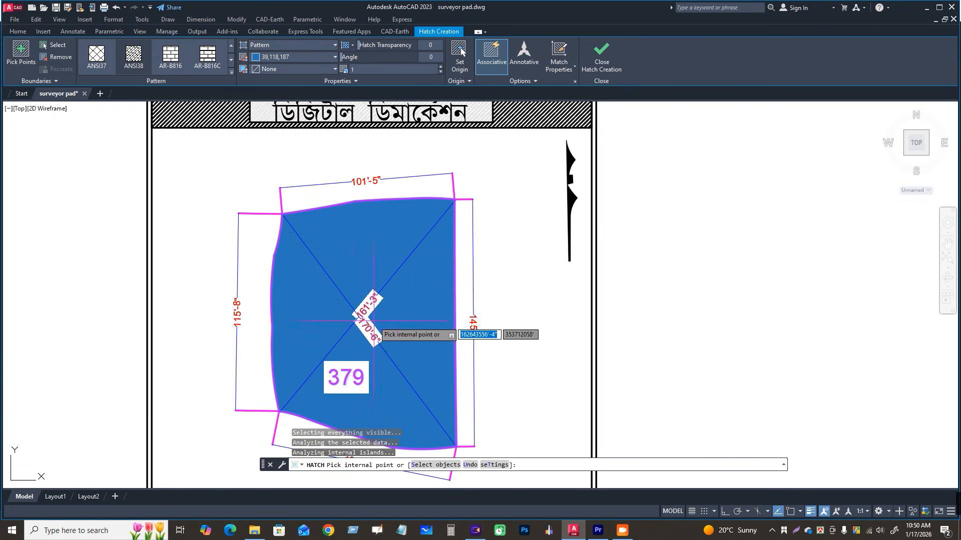
pyautogui.click(361, 69)
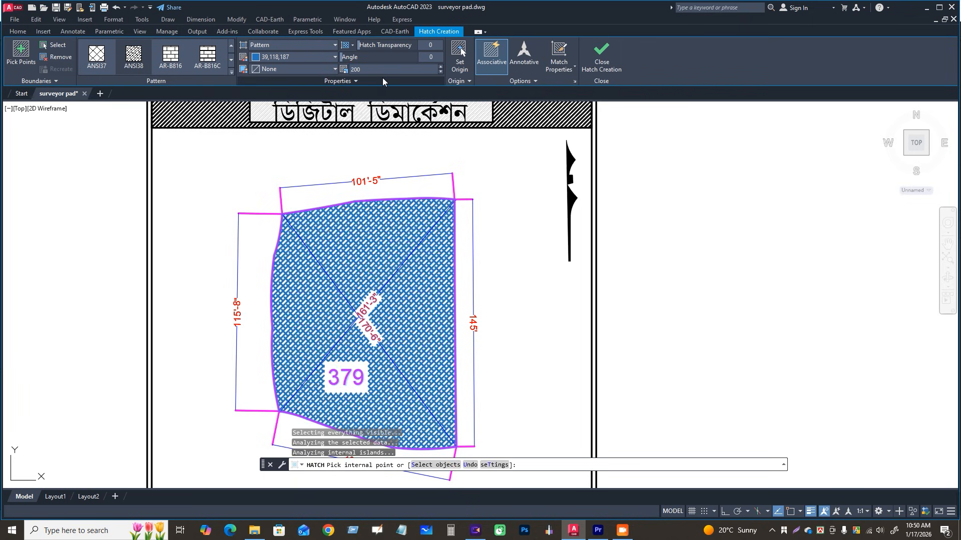
pyautogui.scroll(4, 371, 329)
pyautogui.scroll(-5, 370, 330)
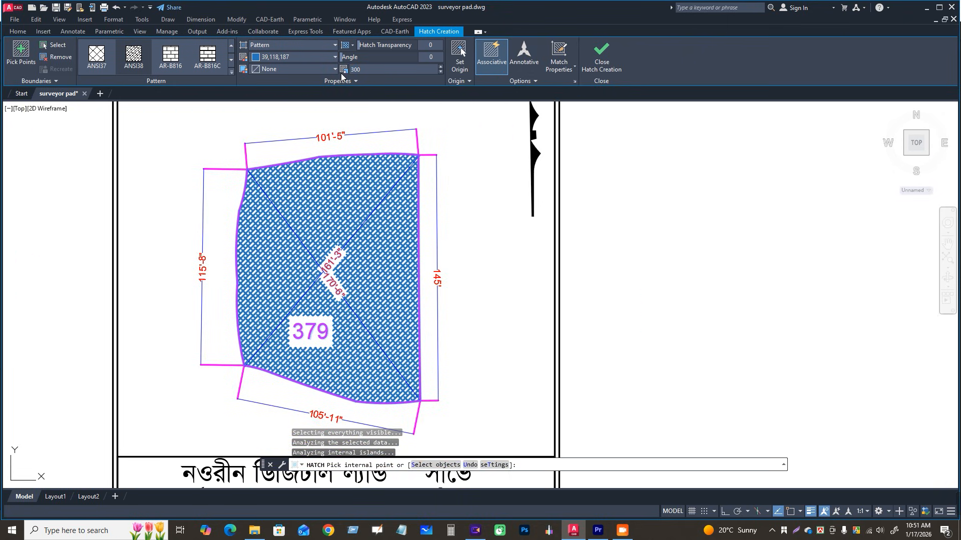
pyautogui.scroll(-4, 448, 235)
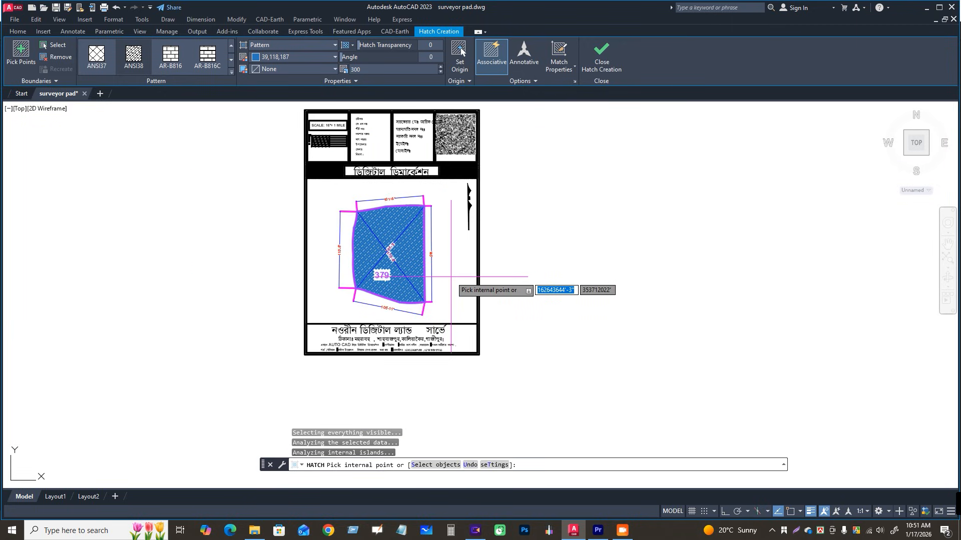
pyautogui.press('Escape')
pyautogui.scroll(4, 400, 225)
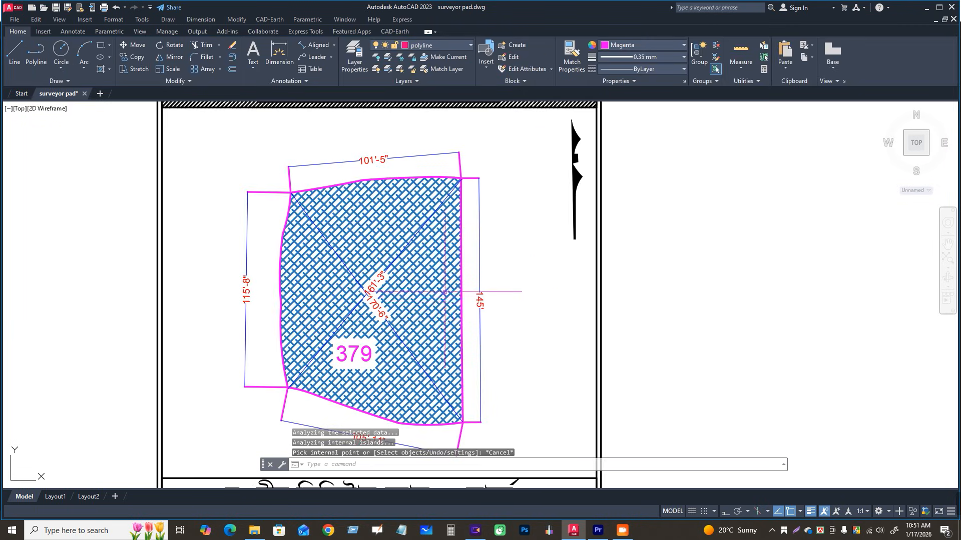
pyautogui.scroll(-4, 480, 300)
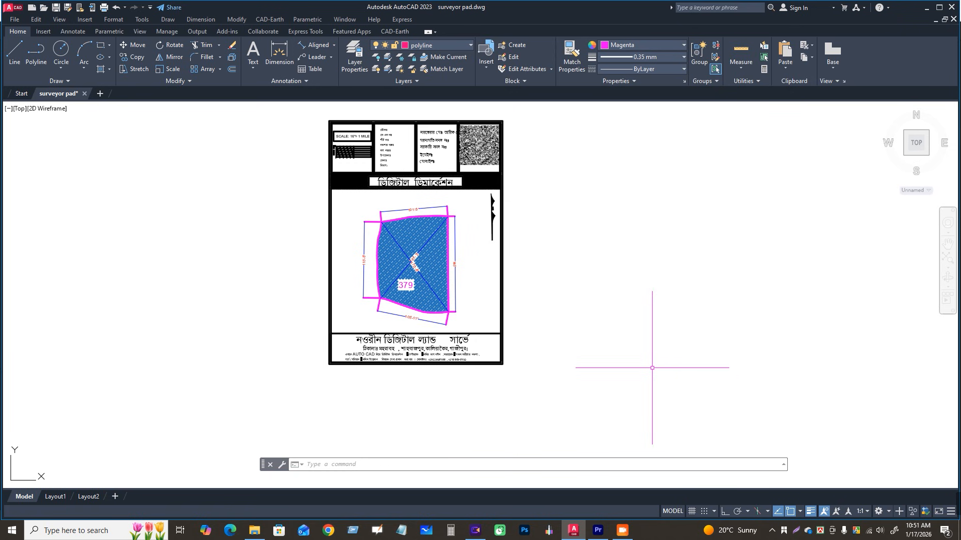
pyautogui.scroll(4, 475, 225)
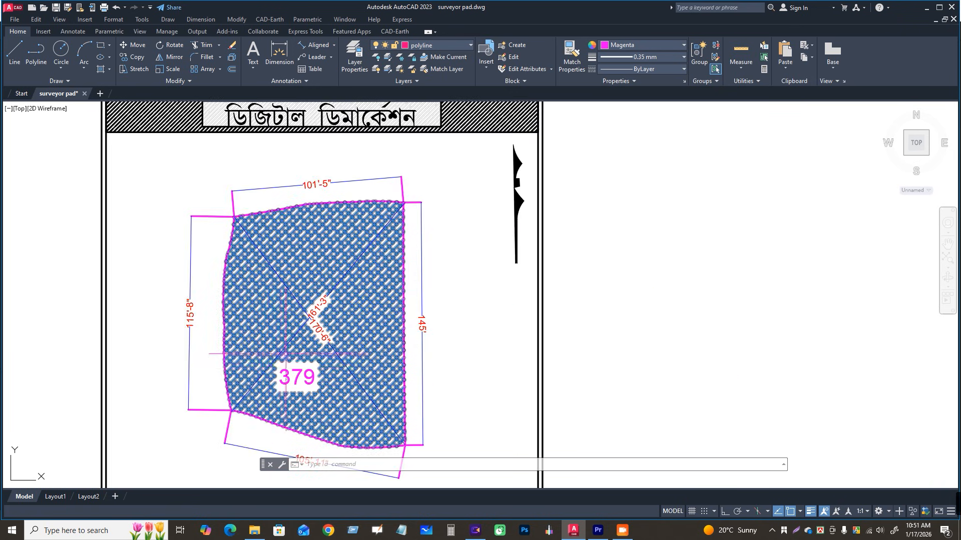
pyautogui.scroll(-2, 352, 260)
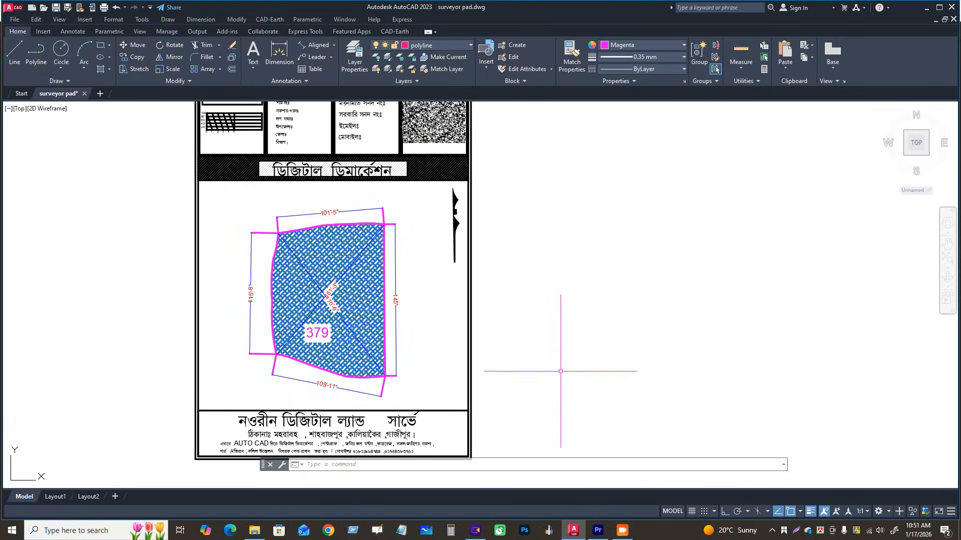
pyautogui.scroll(-2, 530, 295)
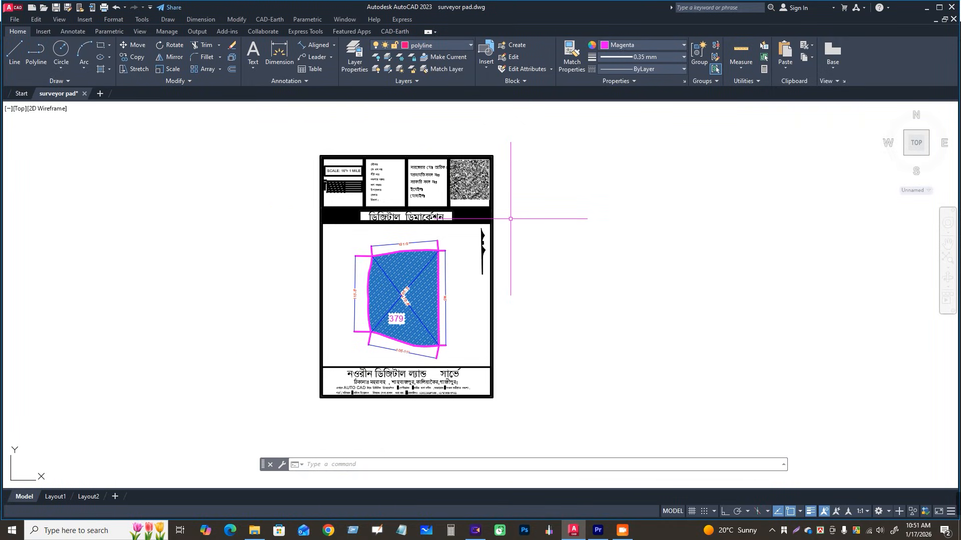
# - Start a single-sheet plot with Microsoft Print to PDF as the plotter and A4 as the paper size
pyautogui.hotkey('ctrl', 'p')
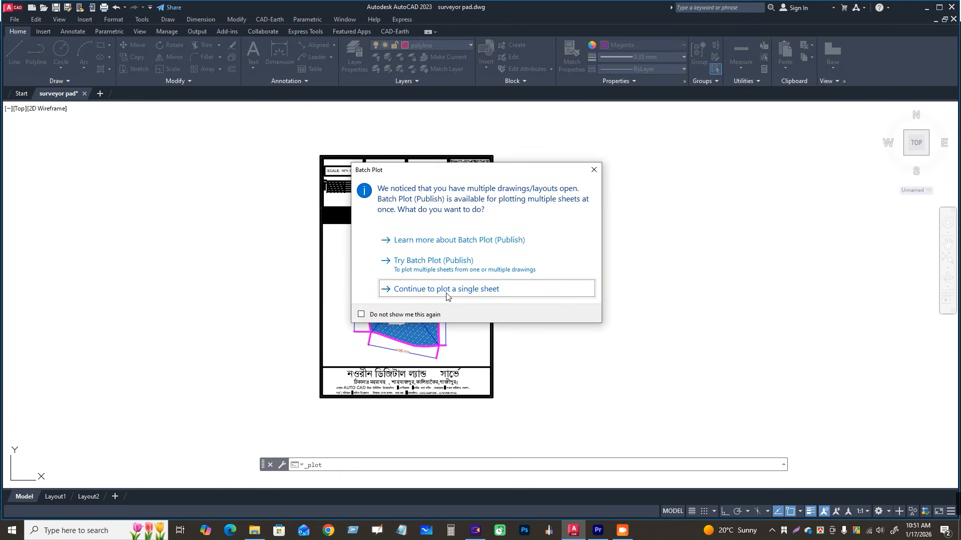
pyautogui.click(447, 295)
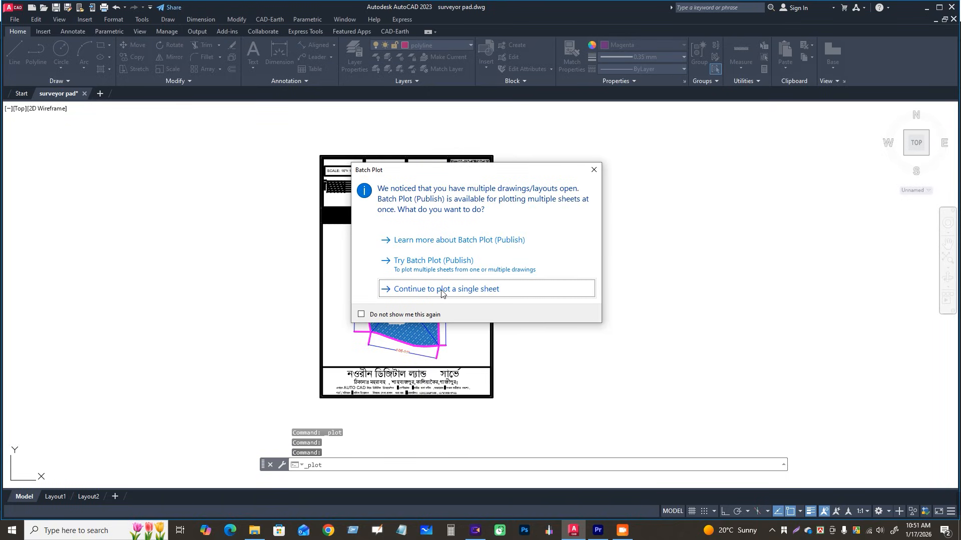
pyautogui.click(457, 293)
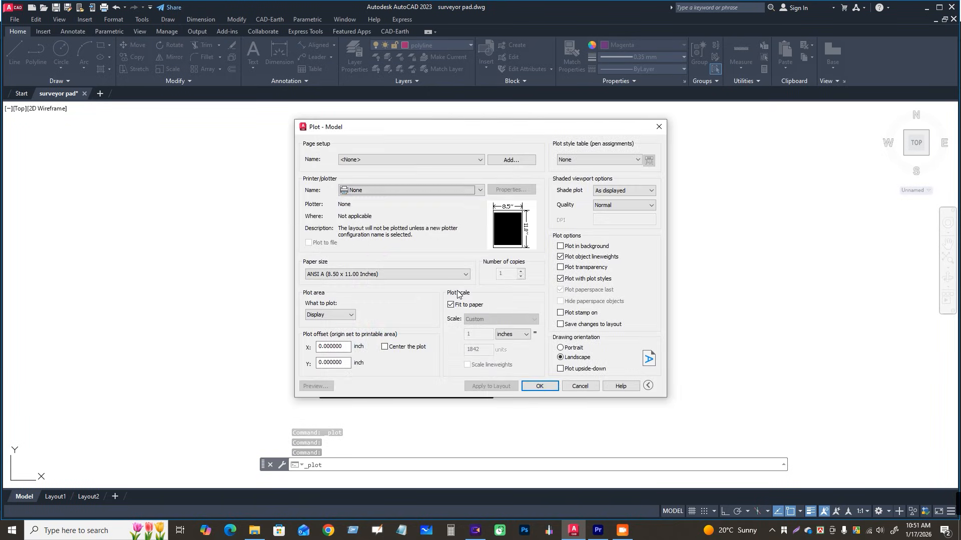
pyautogui.click(423, 190)
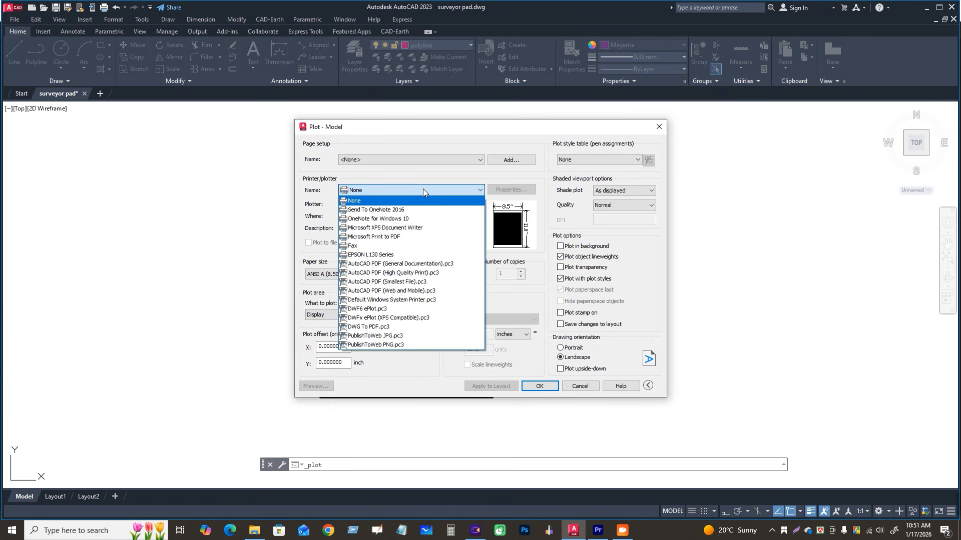
pyautogui.click(398, 238)
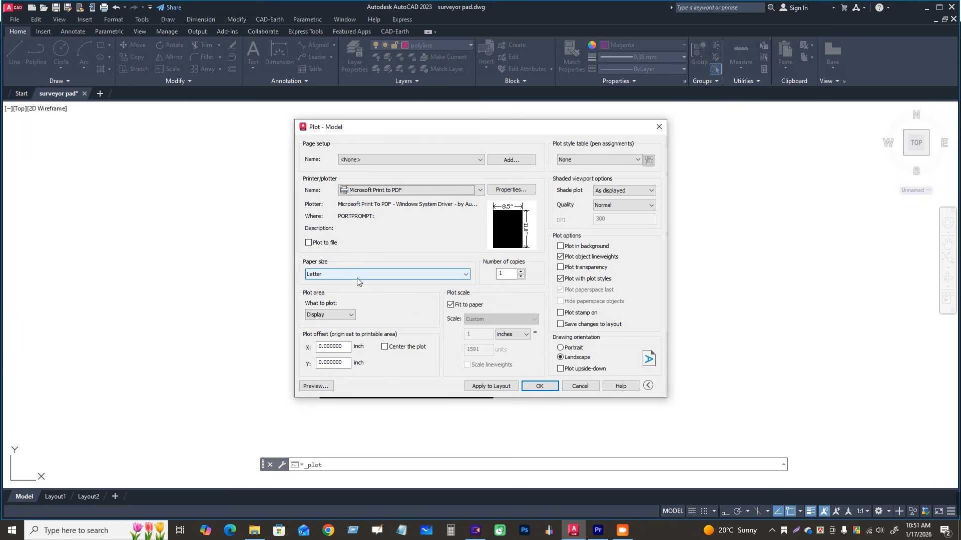
pyautogui.click(391, 274)
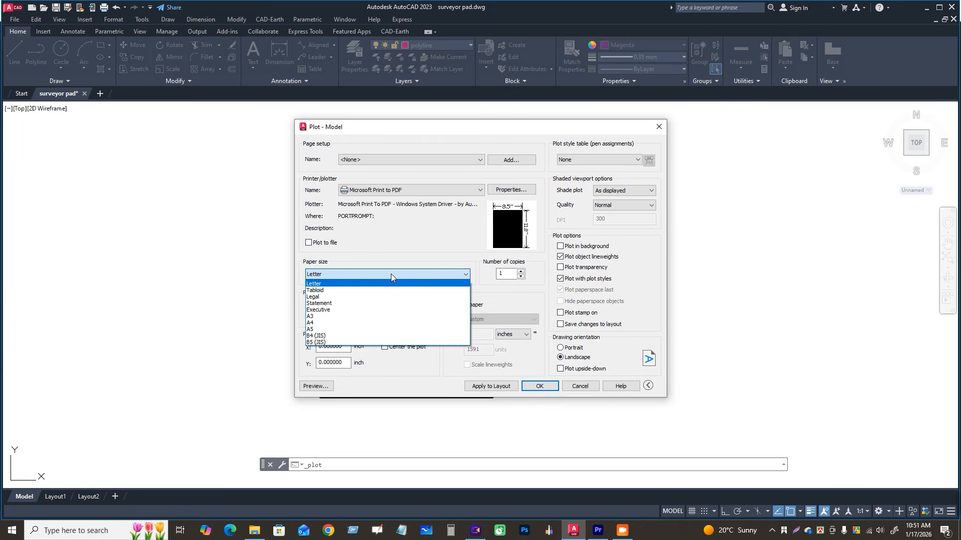
pyautogui.click(367, 325)
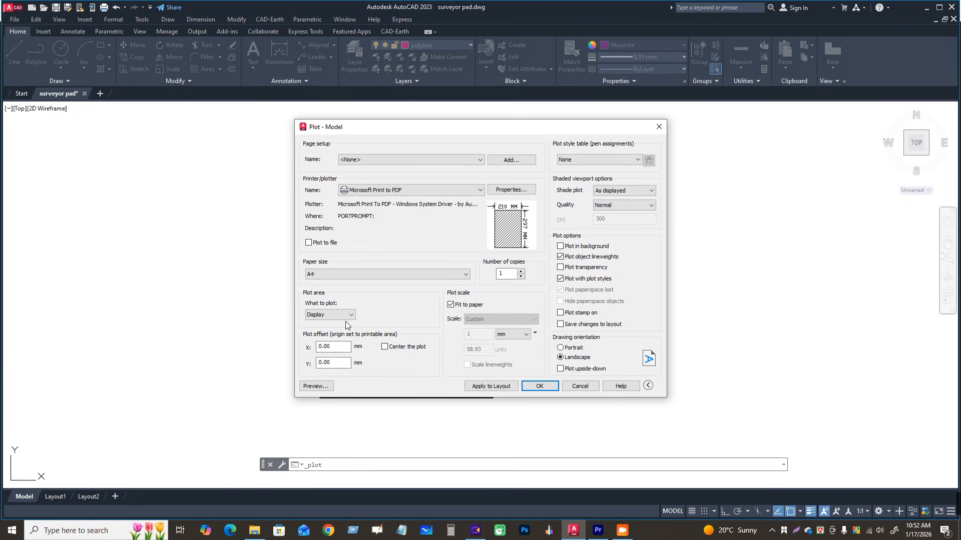
# - Define the plot area as a window from the upper-left to the lower-right outer corner of the survey pad border
pyautogui.click(351, 316)
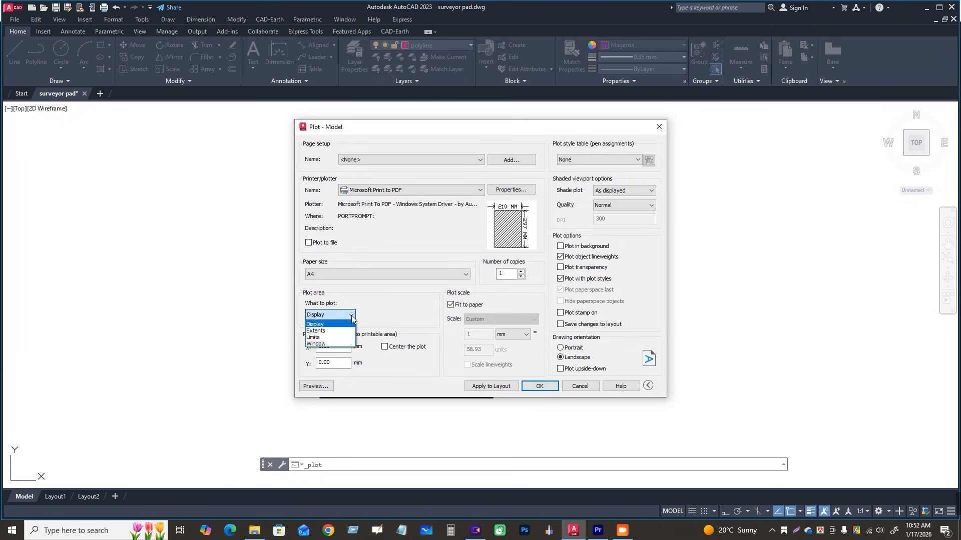
pyautogui.click(338, 344)
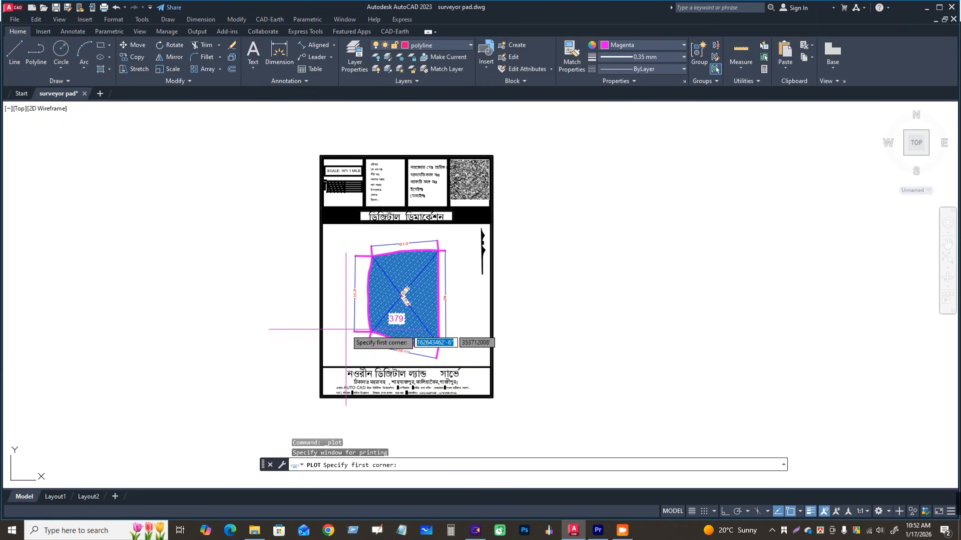
pyautogui.click(320, 155)
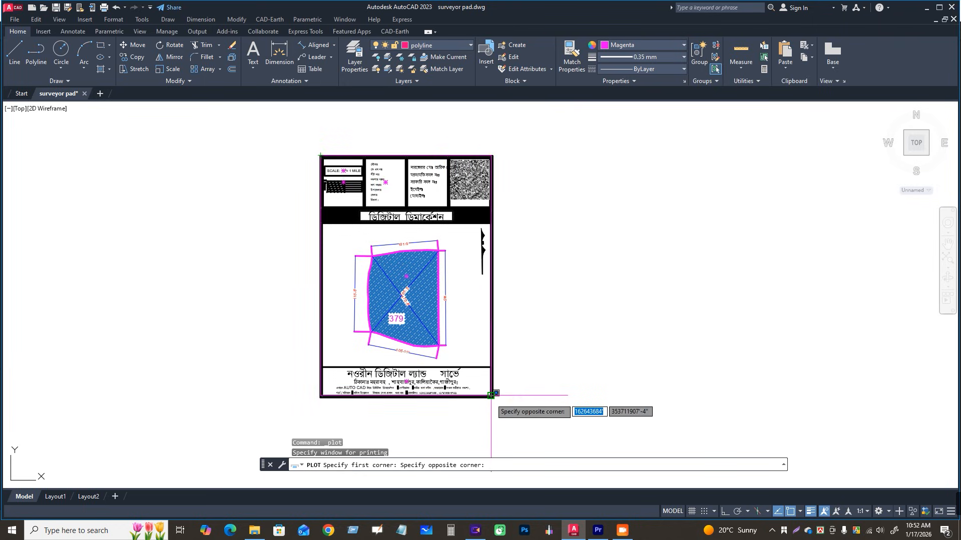
pyautogui.scroll(5, 491, 395)
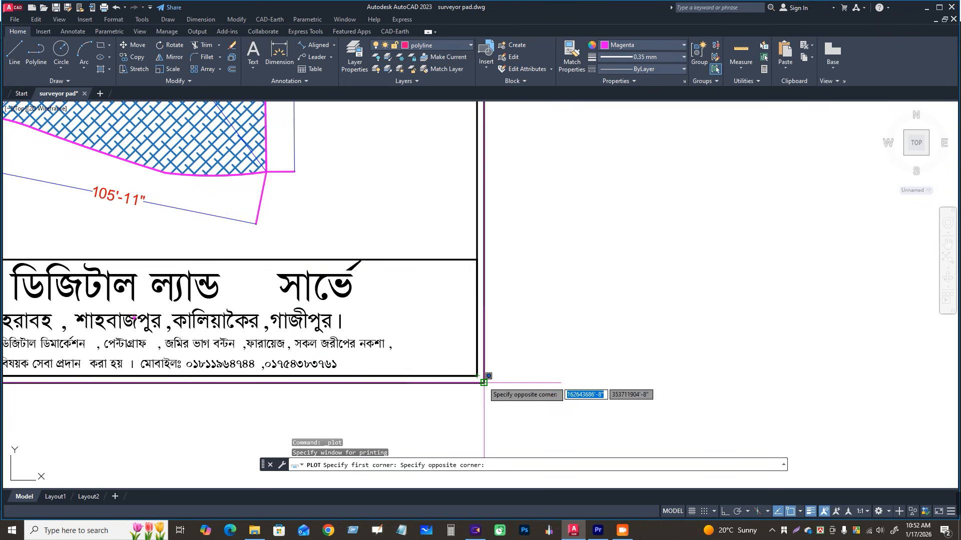
pyautogui.click(484, 383)
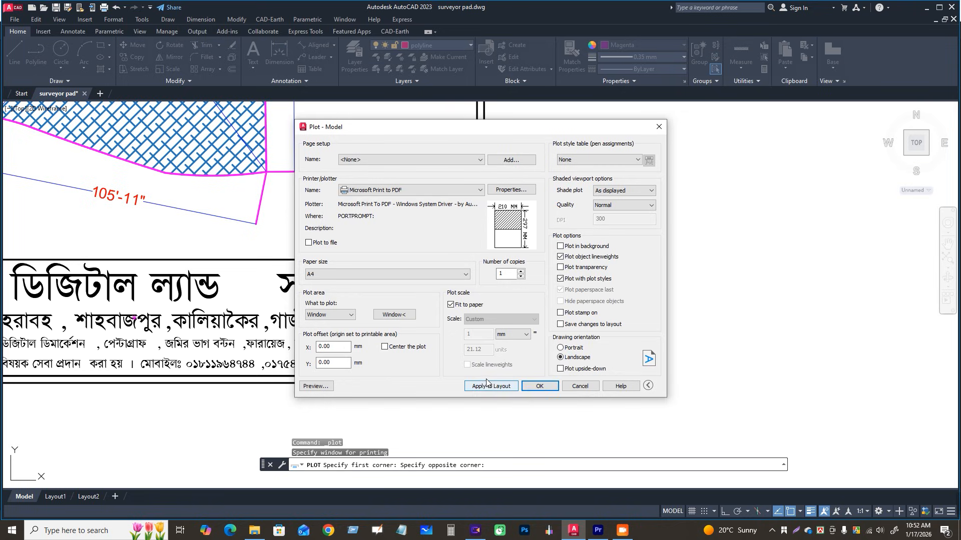
# - Center the plot on the paper in portrait orientation, then check the sheet in the plot preview and close it
pyautogui.click(385, 348)
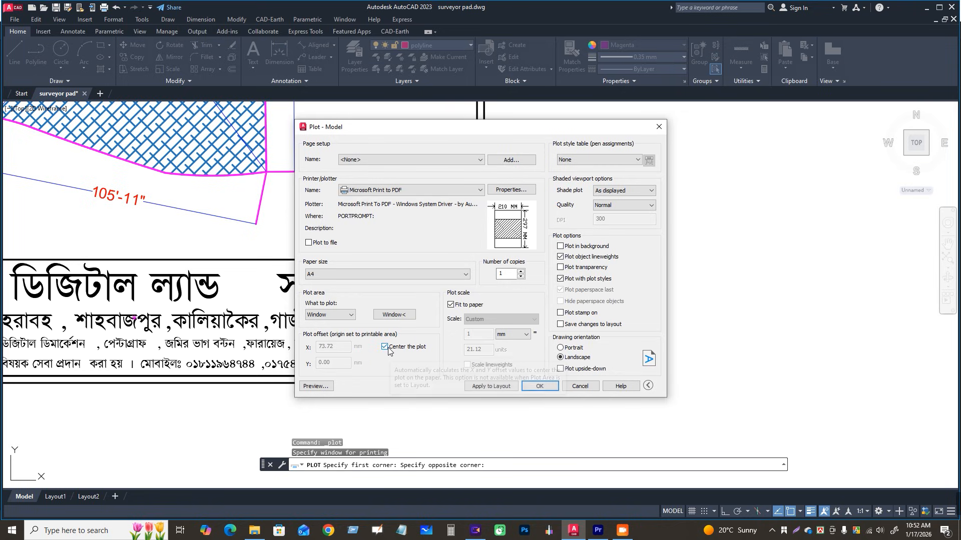
pyautogui.click(561, 349)
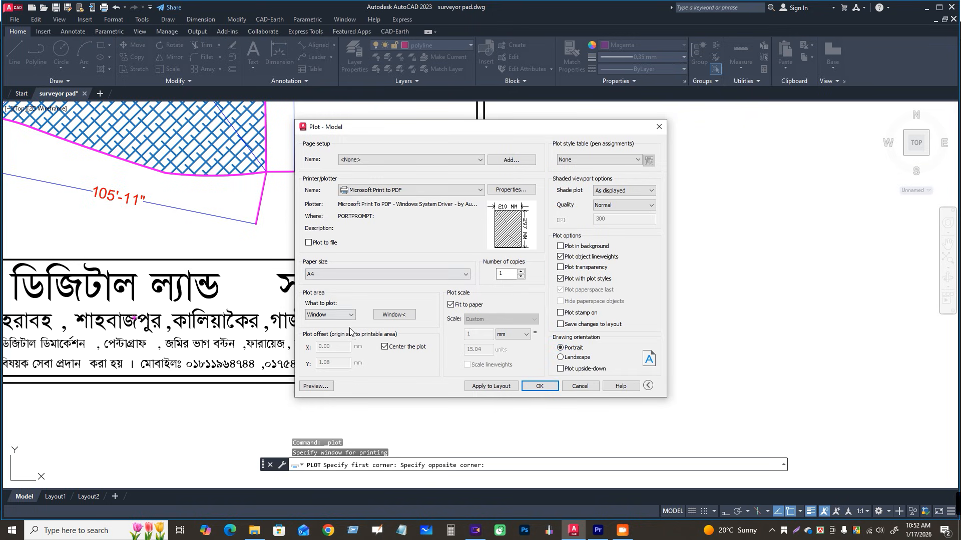
pyautogui.click(315, 386)
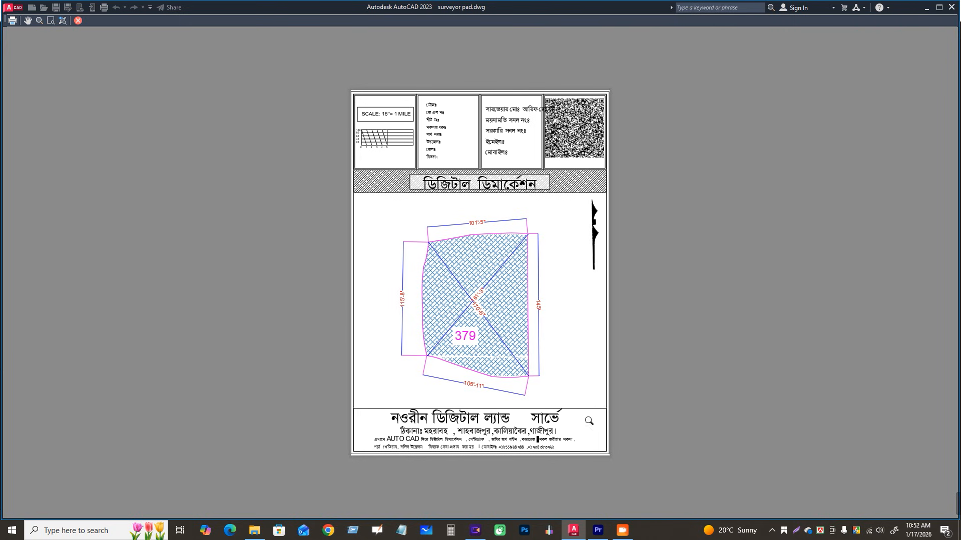
pyautogui.scroll(5, 514, 346)
pyautogui.scroll(-5, 504, 339)
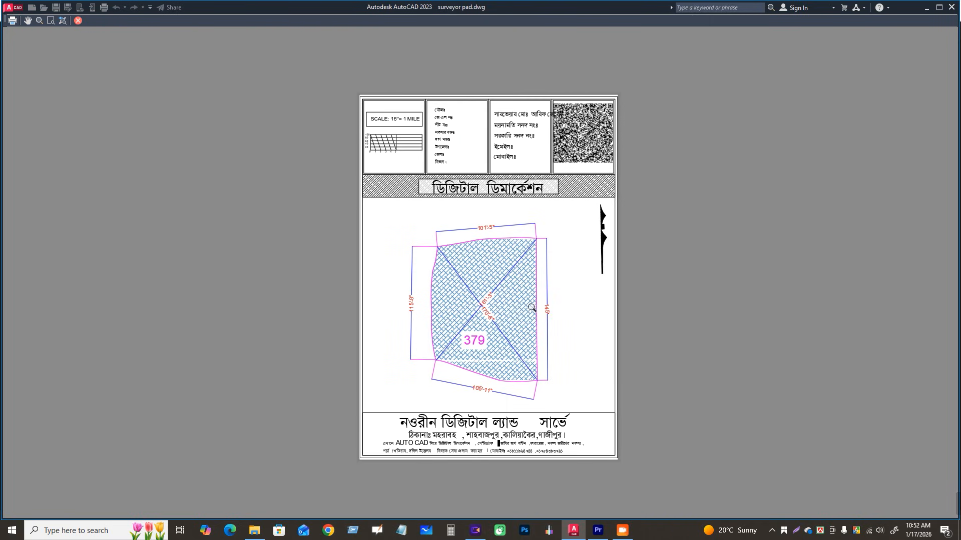
pyautogui.click(78, 21)
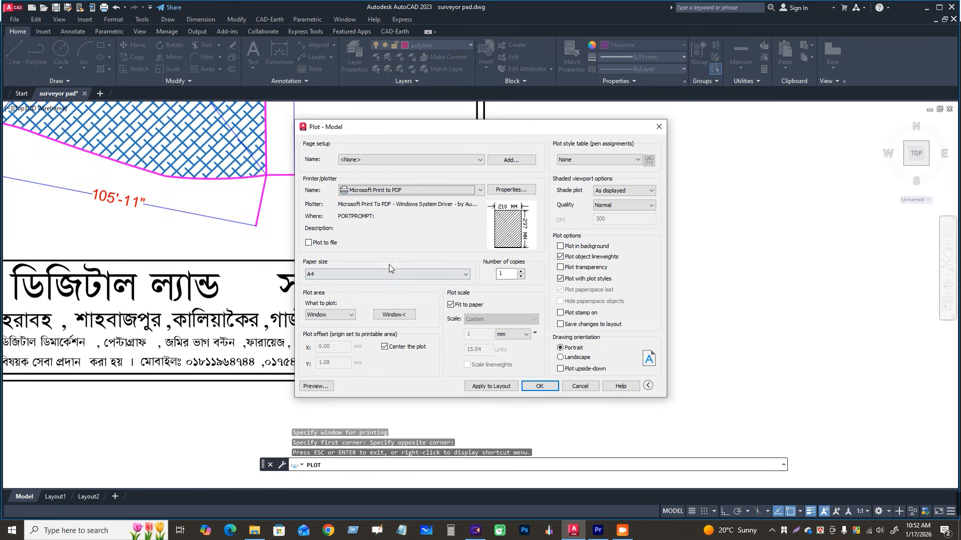
# - Plot the sheet and save the PDF as 379 in the dpenamin-youtube channel folder on the desktop
pyautogui.click(539, 386)
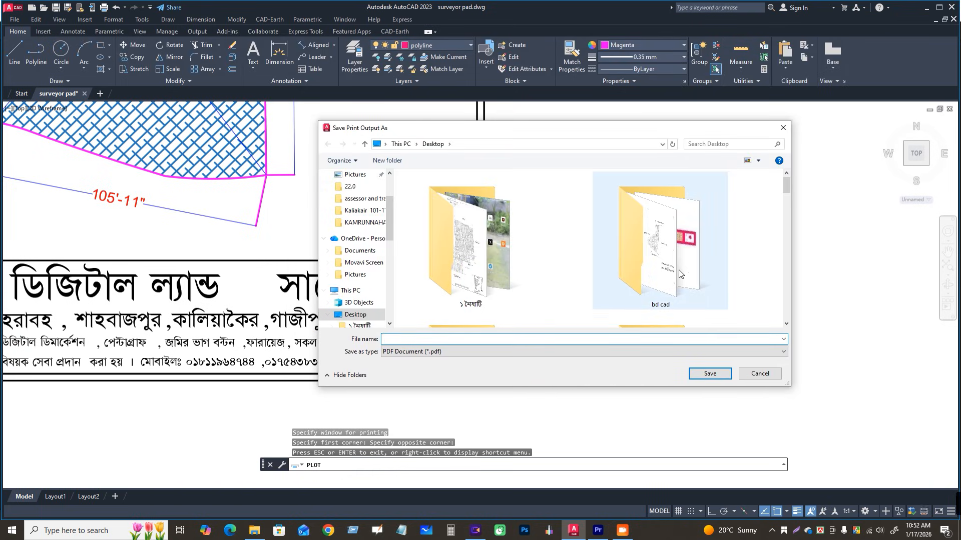
pyautogui.moveTo(787, 183); pyautogui.dragTo(788, 216)
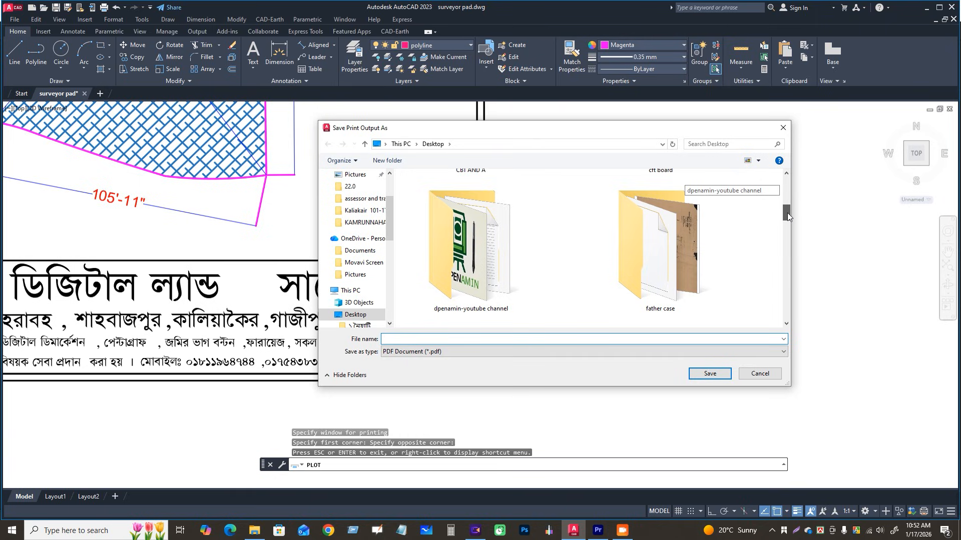
pyautogui.click(475, 286)
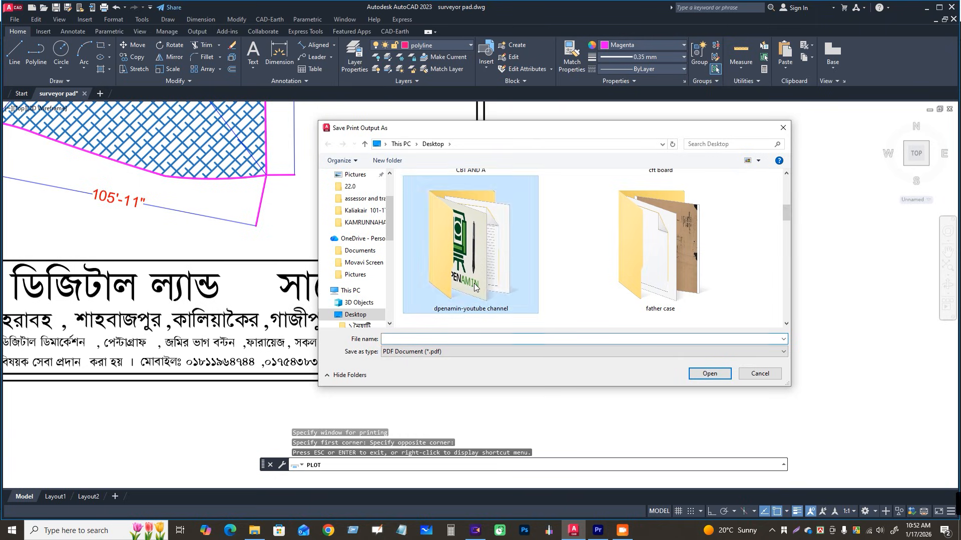
pyautogui.doubleClick(474, 286)
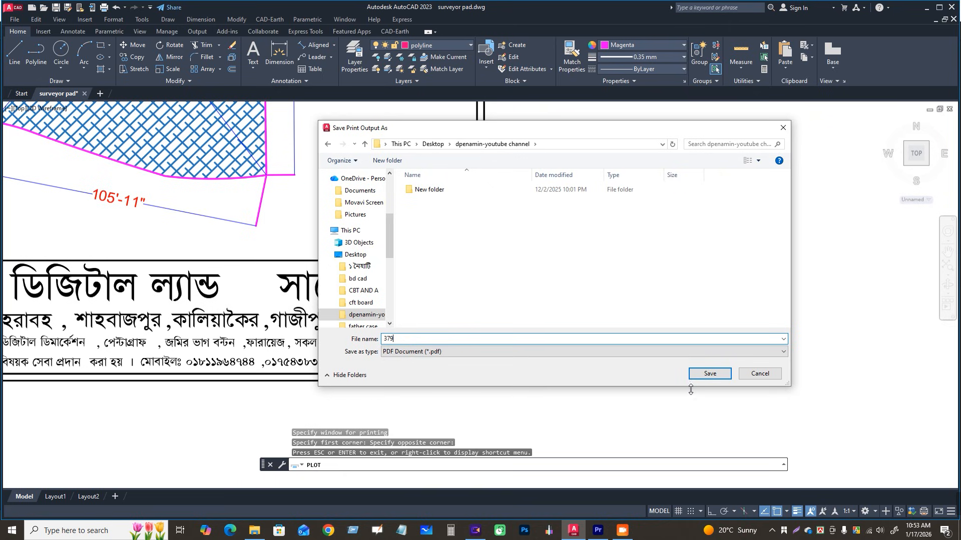
pyautogui.click(710, 374)
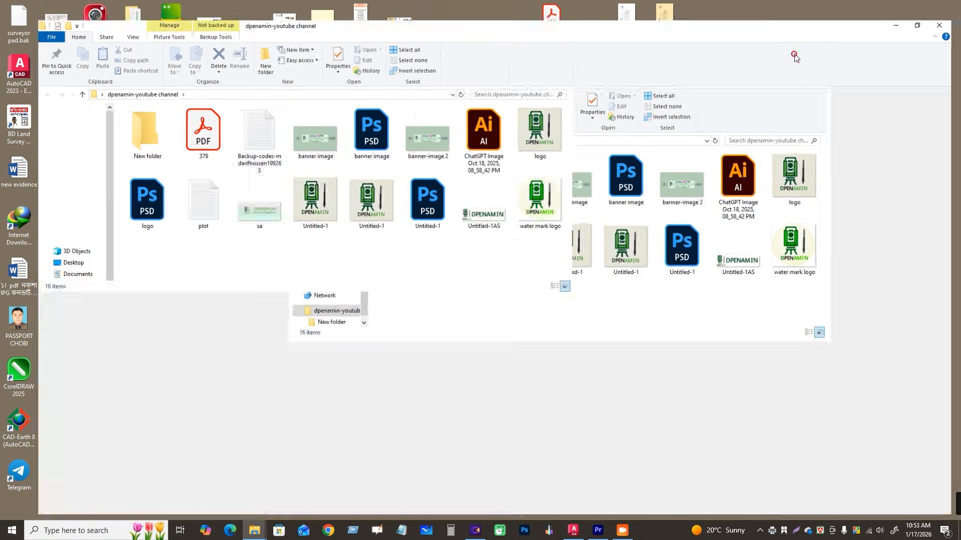
# - Open the plotted file 379 from the dpenamin-youtube channel folder in the PDF viewer
pyautogui.click(795, 53)
pyautogui.doubleClick(183, 126)
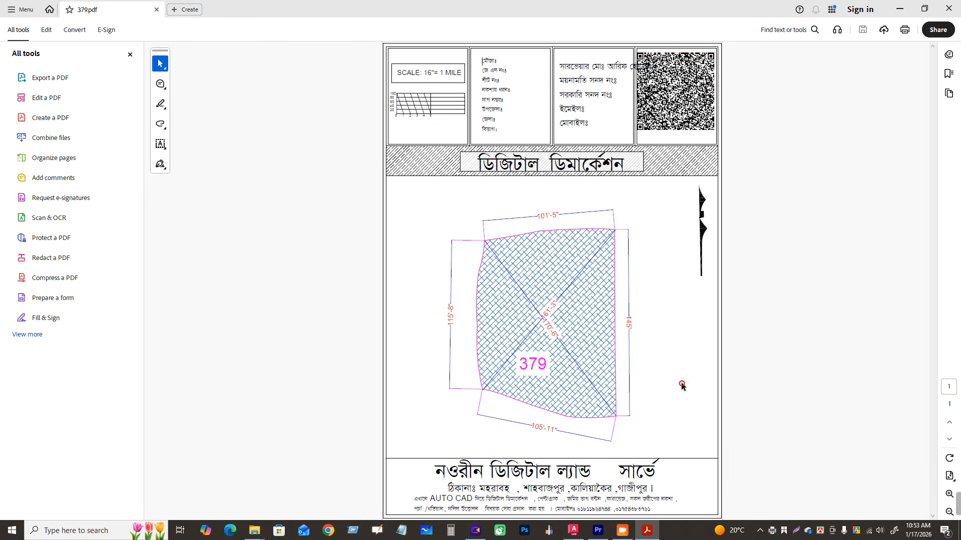
# - Examine the plotted sheet in close-up and as a whole, checking the plot's dimensions, number and hatch
pyautogui.click(950, 495)
pyautogui.click(951, 494)
pyautogui.click(950, 494)
pyautogui.scroll(-5, 544, 287)
pyautogui.scroll(2, 639, 276)
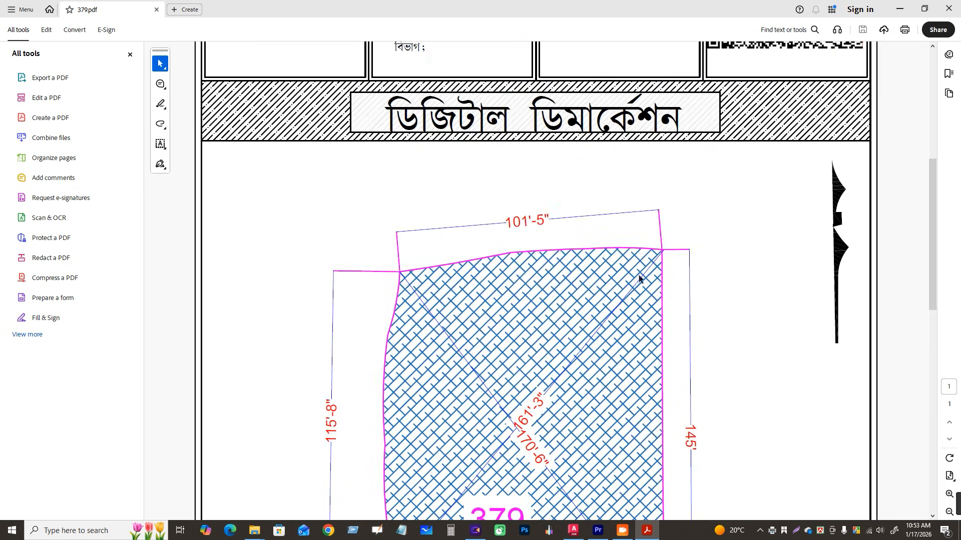
pyautogui.moveTo(933, 271); pyautogui.dragTo(935, 376)
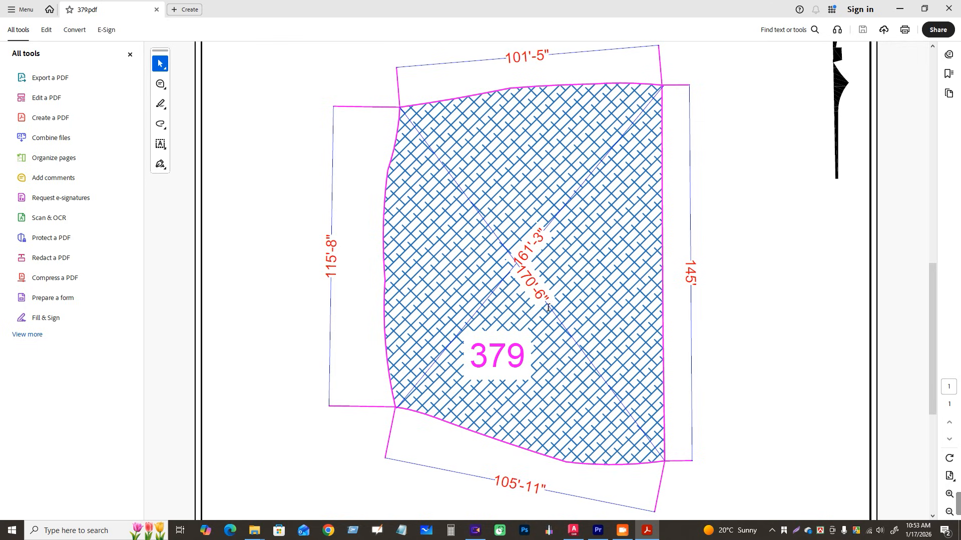
pyautogui.keyDown('ctrl'); pyautogui.scroll(-5, 548, 308); pyautogui.keyUp('ctrl')
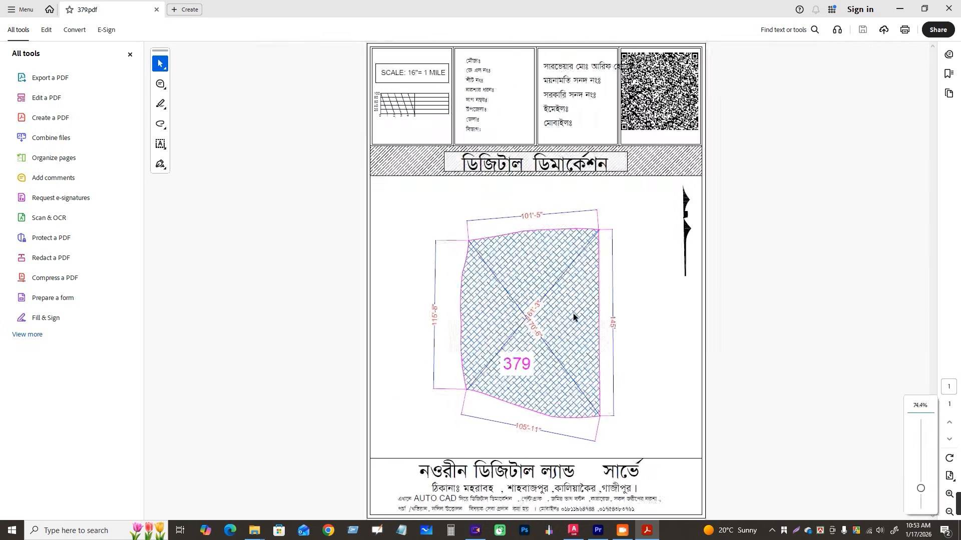
pyautogui.keyDown('ctrl'); pyautogui.scroll(-1, 573, 317); pyautogui.keyUp('ctrl')
pyautogui.keyDown('ctrl'); pyautogui.scroll(2, 624, 336); pyautogui.keyUp('ctrl')
pyautogui.keyDown('ctrl'); pyautogui.scroll(-3, 600, 330); pyautogui.keyUp('ctrl')
pyautogui.keyDown('ctrl'); pyautogui.scroll(1, 636, 323); pyautogui.keyUp('ctrl')
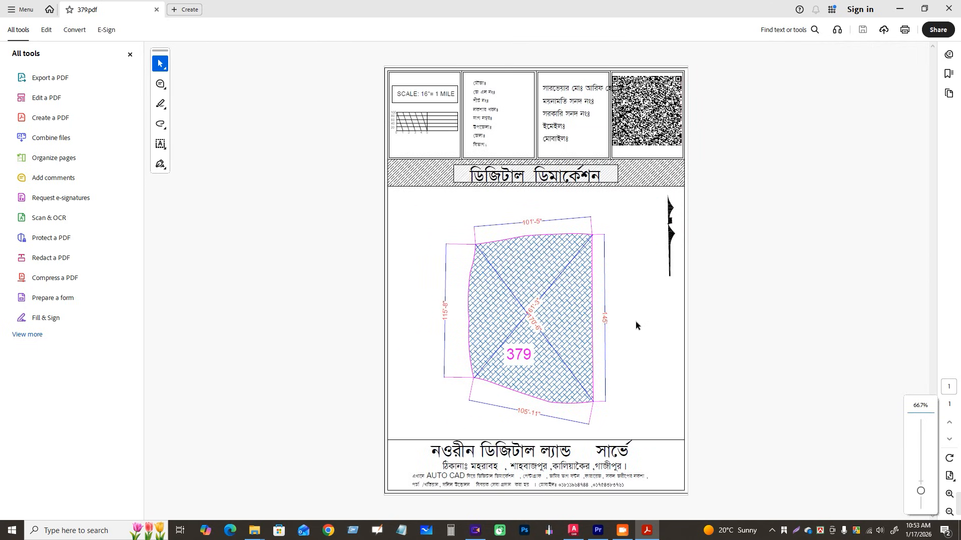
# - Print the PDF on the EPSON L130 Series printer with the document size set to A4 210 x 297 mm
pyautogui.hotkey('ctrl', 'p')
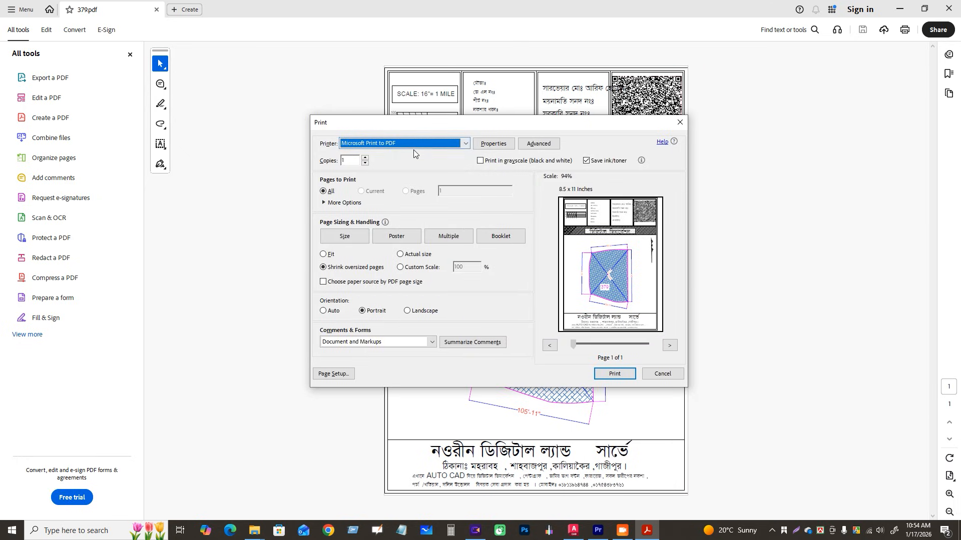
pyautogui.click(464, 144)
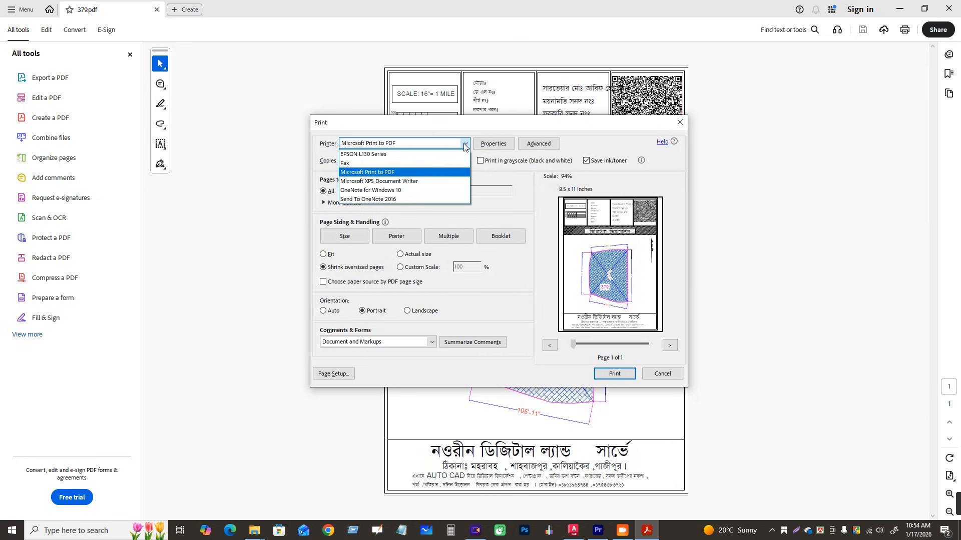
pyautogui.click(381, 154)
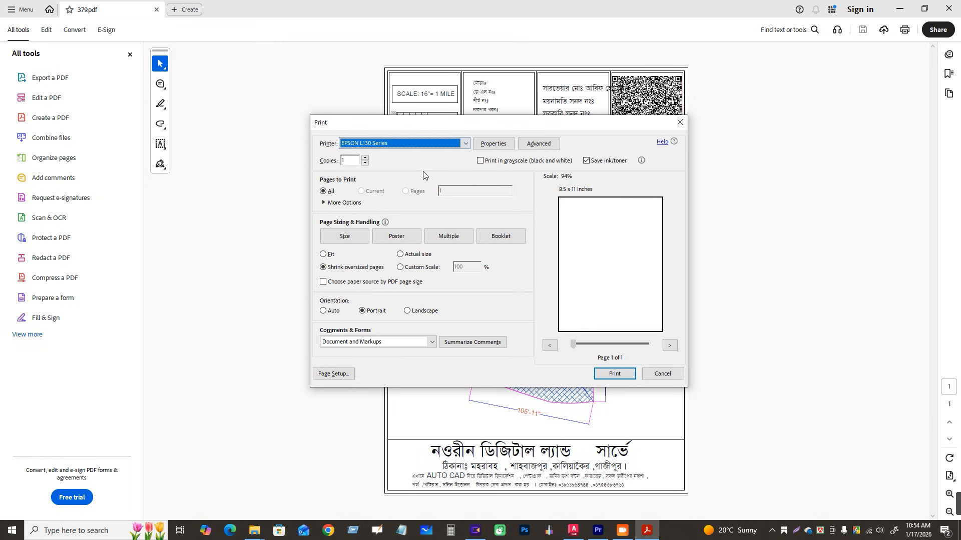
pyautogui.click(502, 143)
pyautogui.click(522, 178)
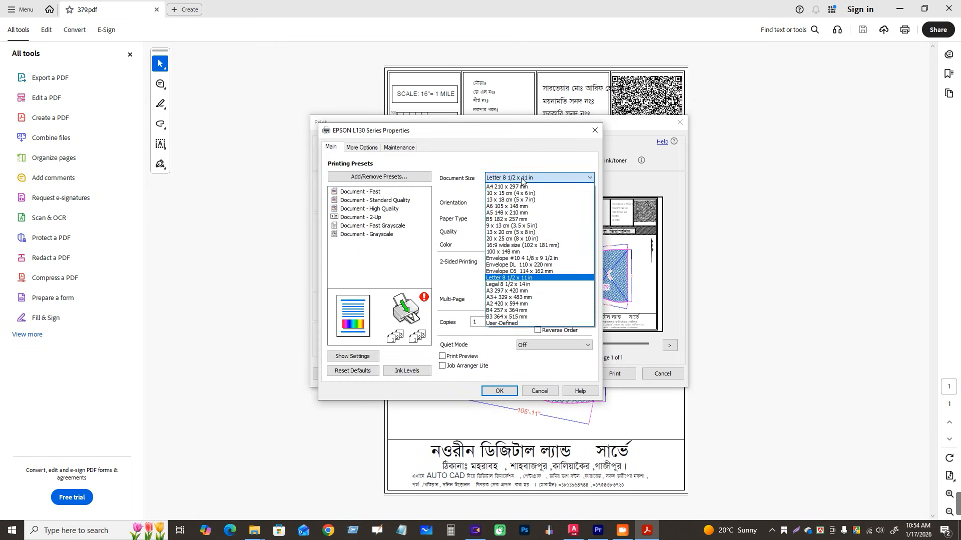
pyautogui.click(522, 187)
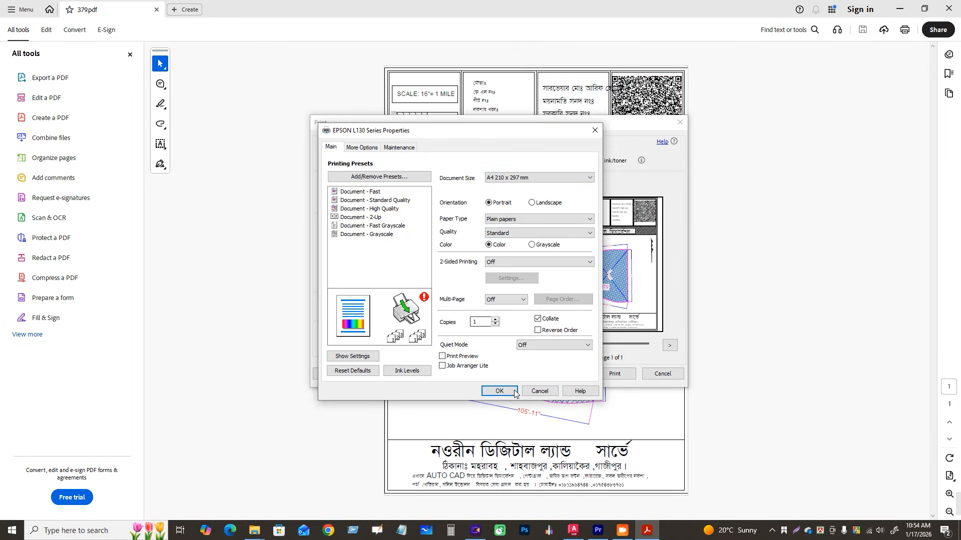
pyautogui.click(499, 391)
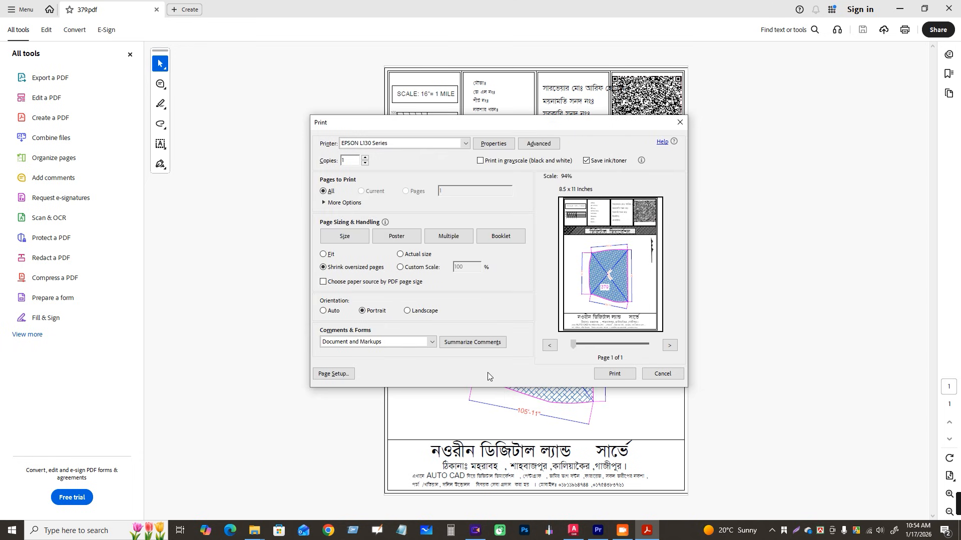
pyautogui.click(613, 374)
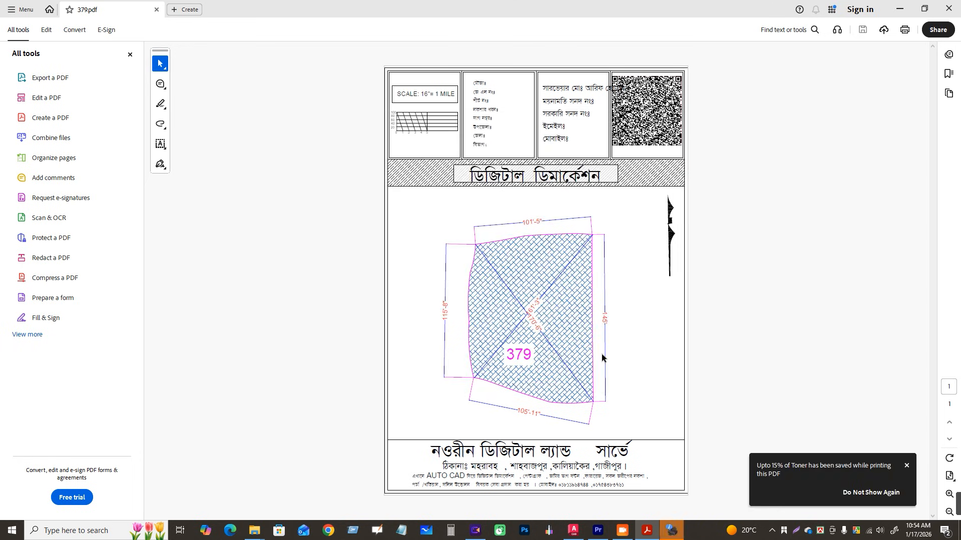